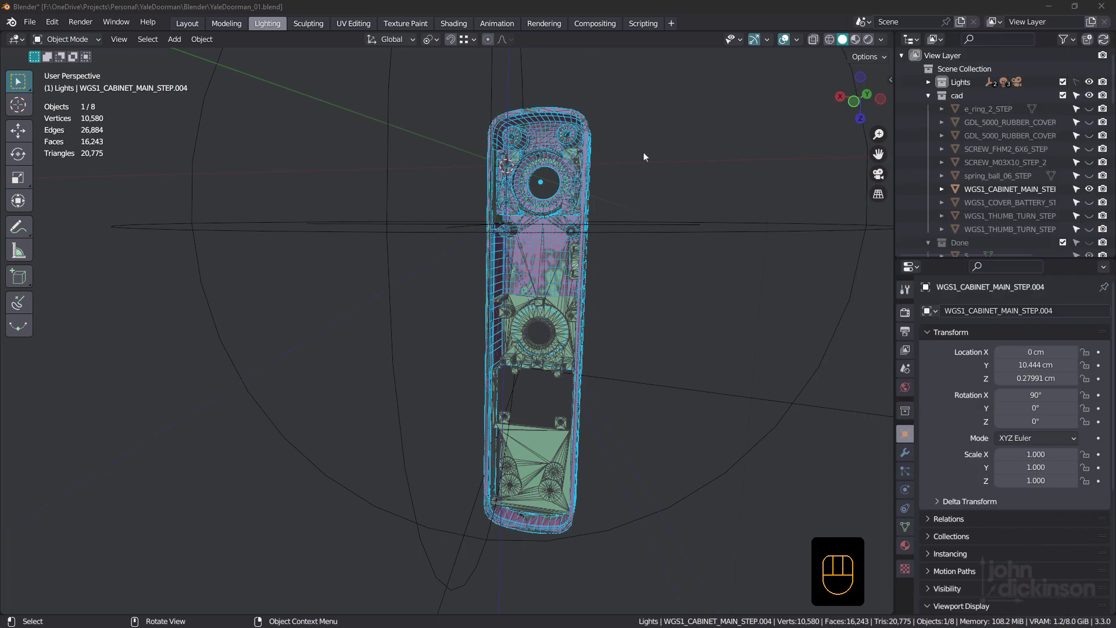
Select only the WGS1_CABINET_MAIN_STEP.004 cabinet mesh and isolate it in Local View.
middle_drag(585, 285, 611, 276)
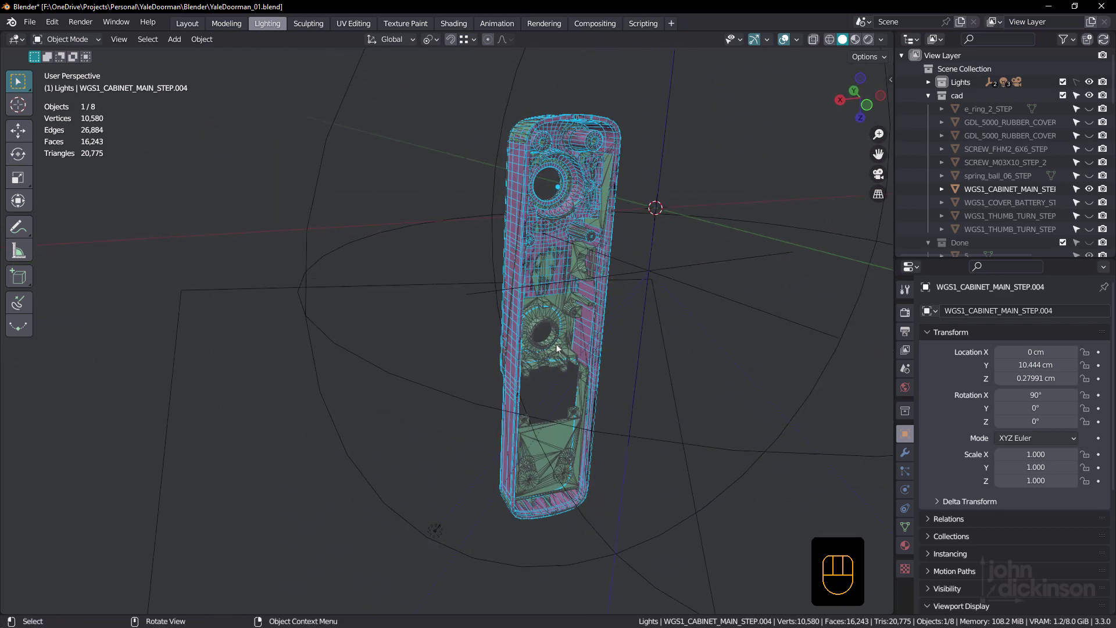
scroll(557, 348, up, 2)
scroll(551, 308, down, 1)
shift+middle_drag(556, 236, 527, 159)
scroll(544, 169, up, 3)
scroll(595, 159, up, 2)
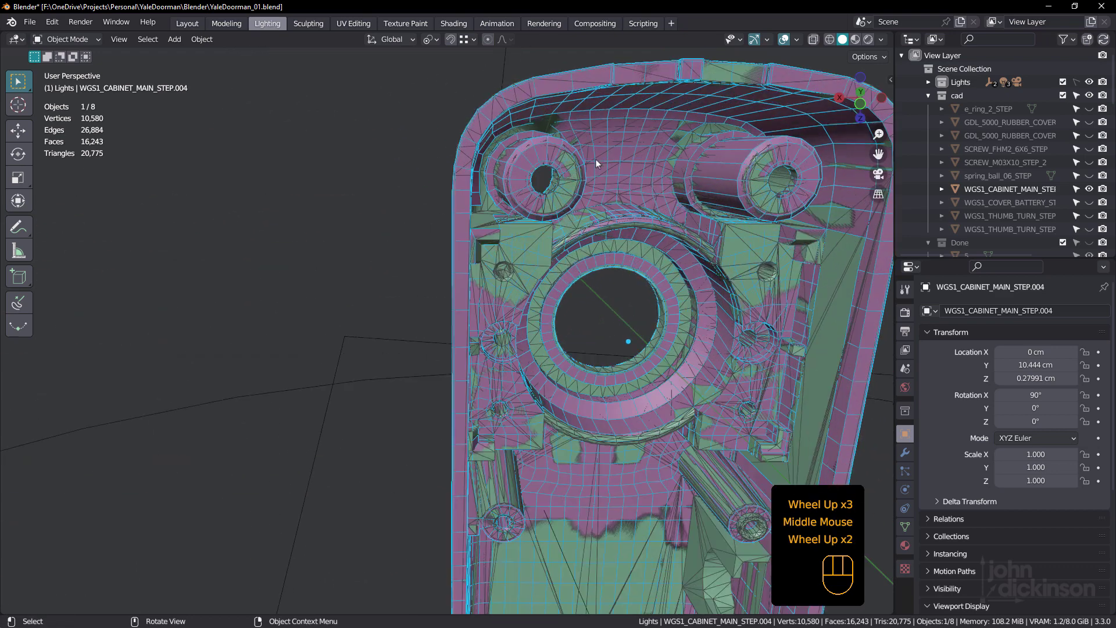
mouse_move(595, 159)
middle_down()
mouse_move(592, 137)
mouse_move(589, 162)
middle_up()
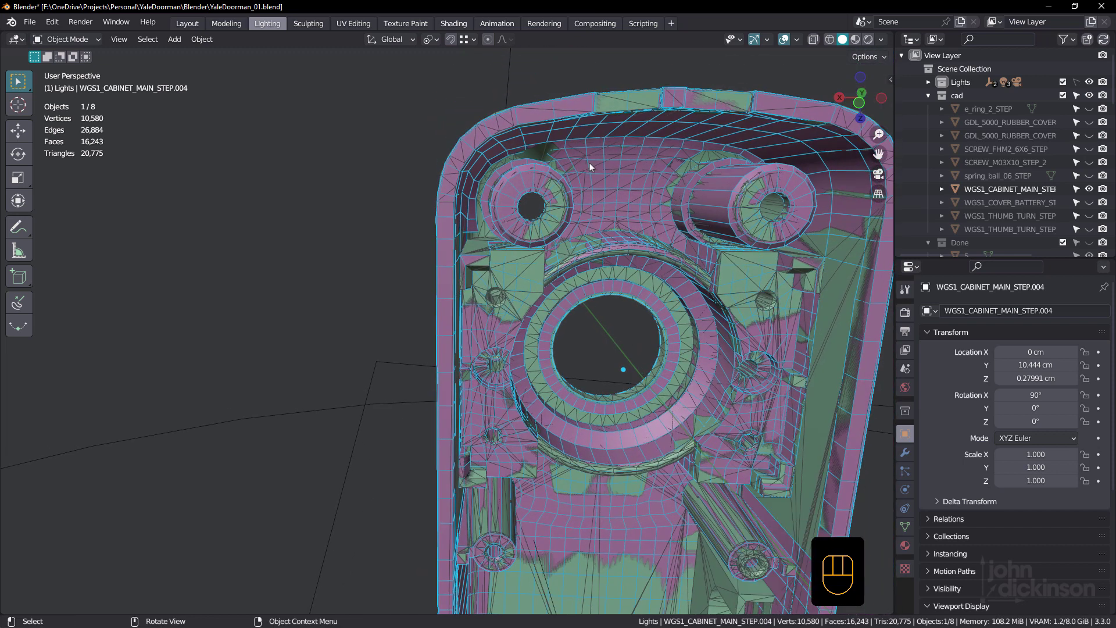
click(520, 78)
click(533, 115)
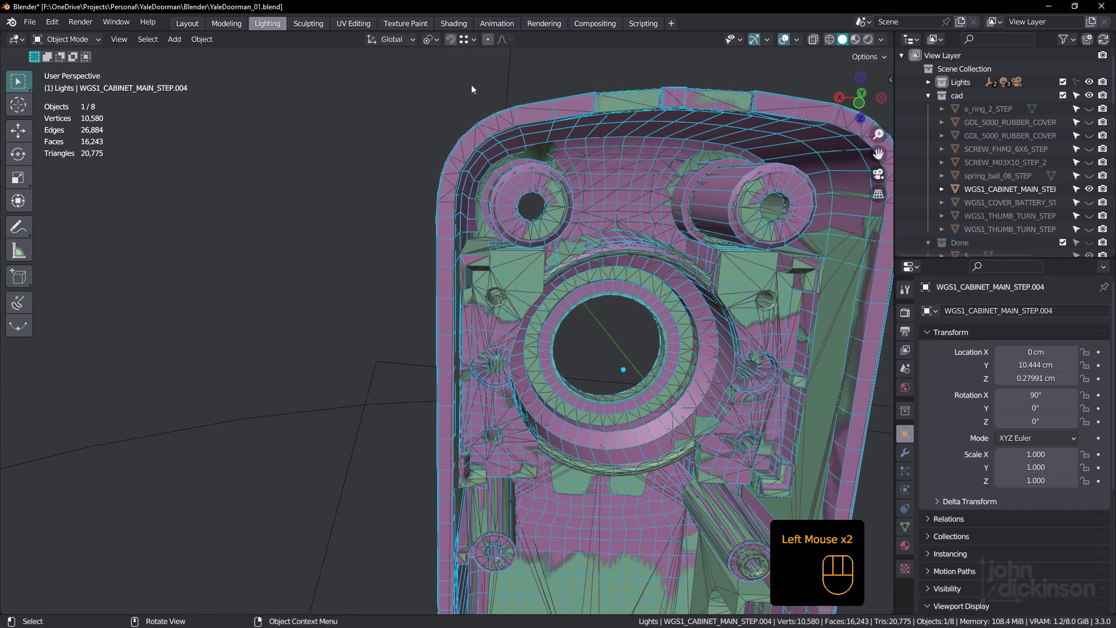
key(slash)
In Edit Mode with edge select, select the edge path along one border of the gap.
middle_drag(507, 117, 518, 197)
scroll(510, 165, up, 4)
key(Tab)
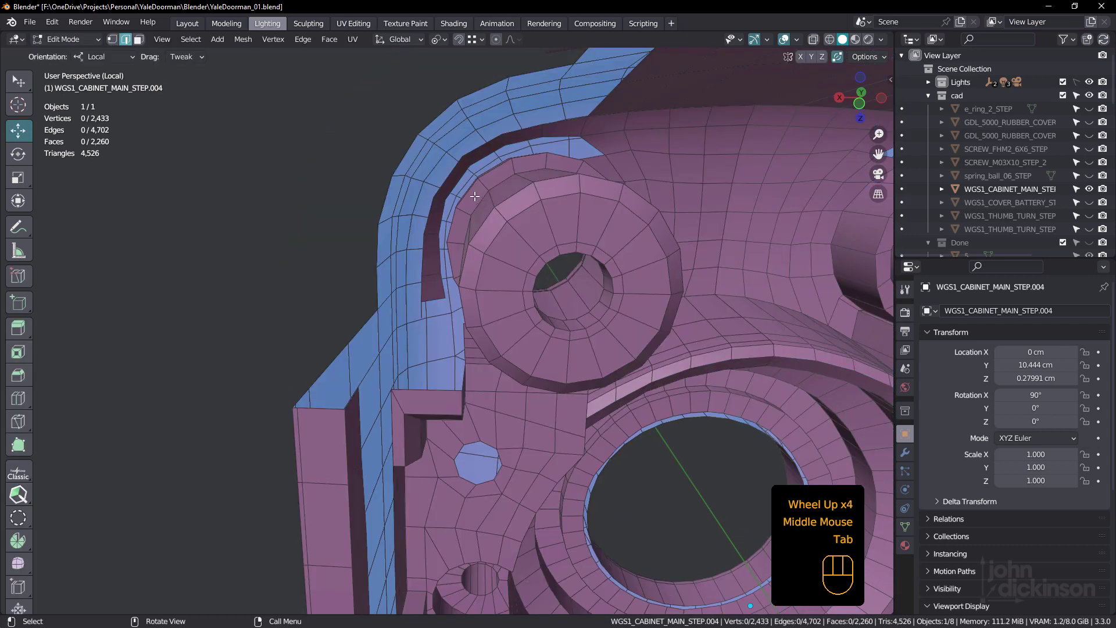
key(2)
middle_drag(475, 196, 450, 239)
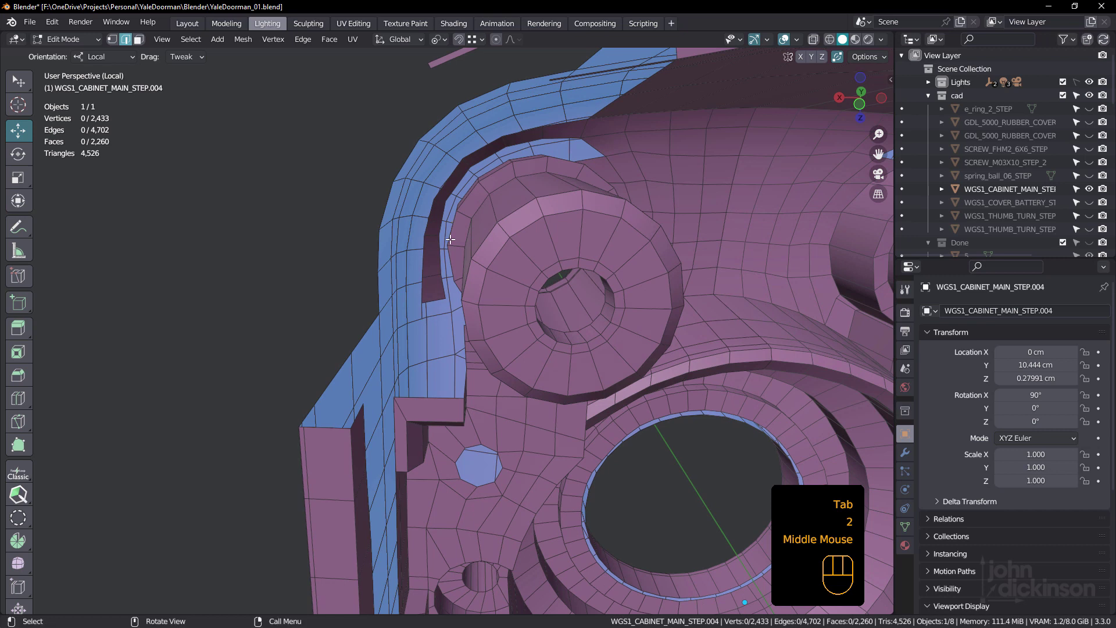
click(444, 284)
middle_drag(444, 285, 655, 132)
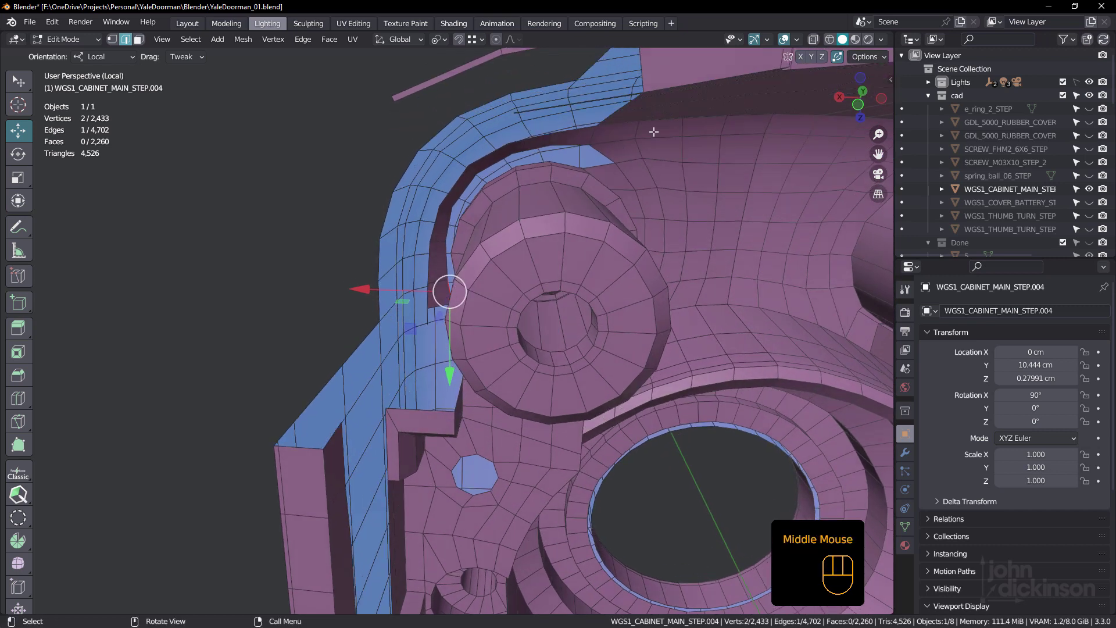
ctrl+click(575, 144)
Add the opposite gap border's edges and bridge both rows into a 7-face strip.
middle_drag(572, 169, 568, 184)
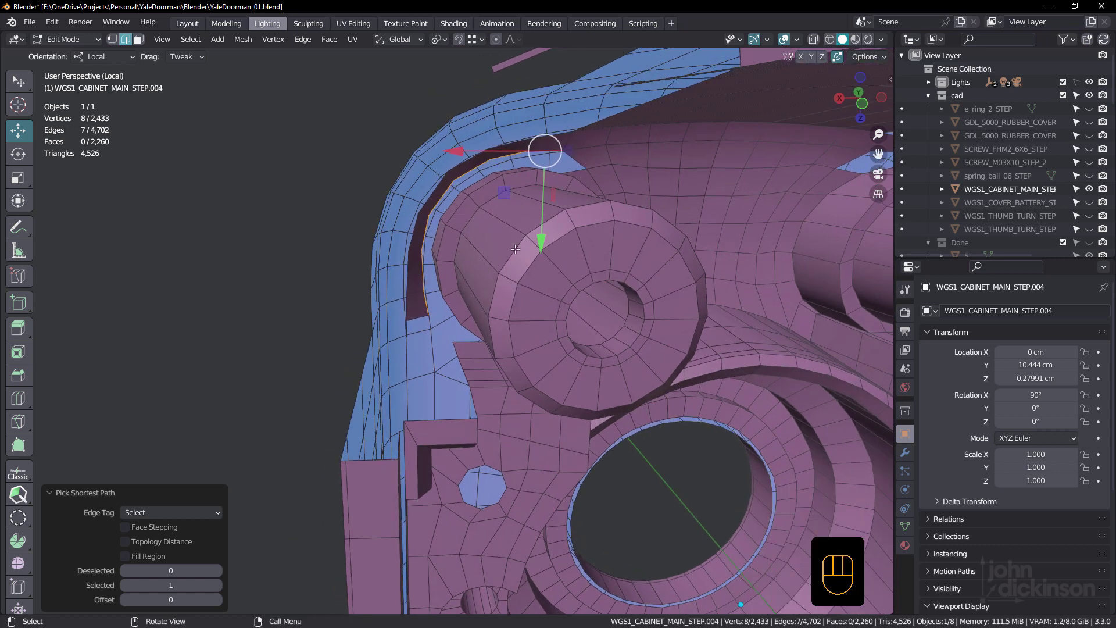
middle_drag(516, 249, 414, 320)
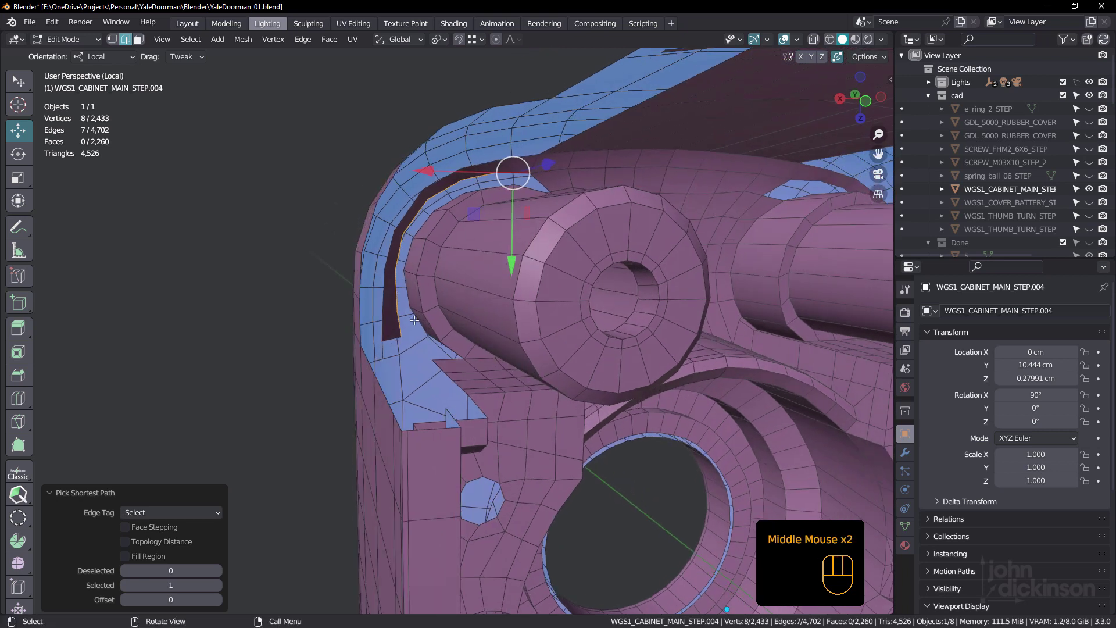
shift+click(416, 320)
middle_drag(459, 210, 519, 180)
ctrl+click(534, 183)
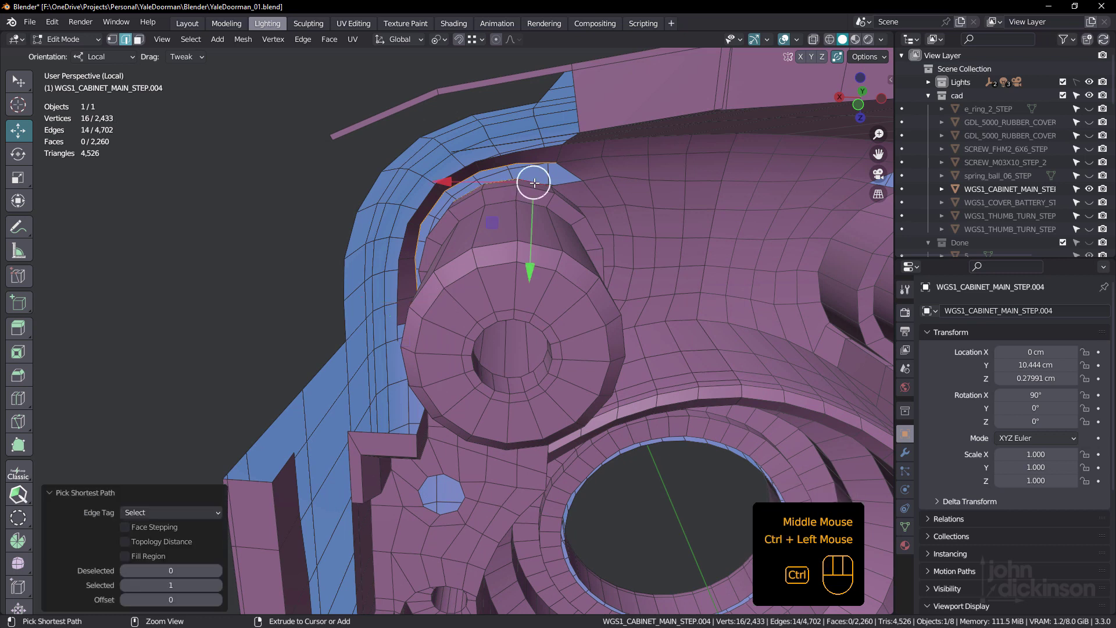
middle_drag(520, 225, 473, 217)
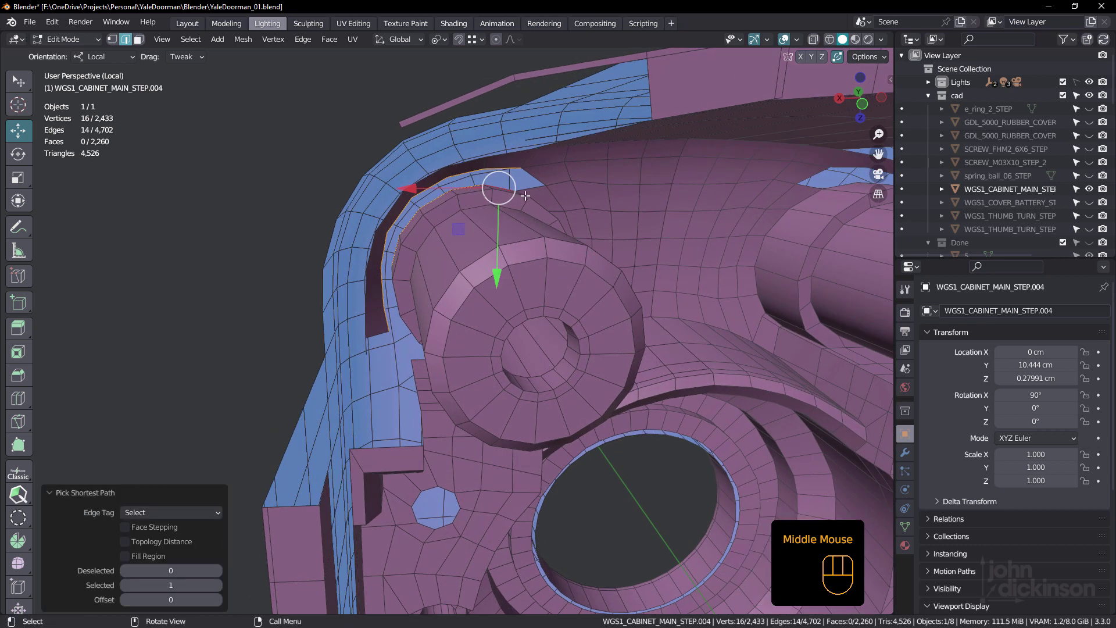
key(shift+b)
middle_drag(550, 218, 498, 251)
scroll(498, 251, up, 2)
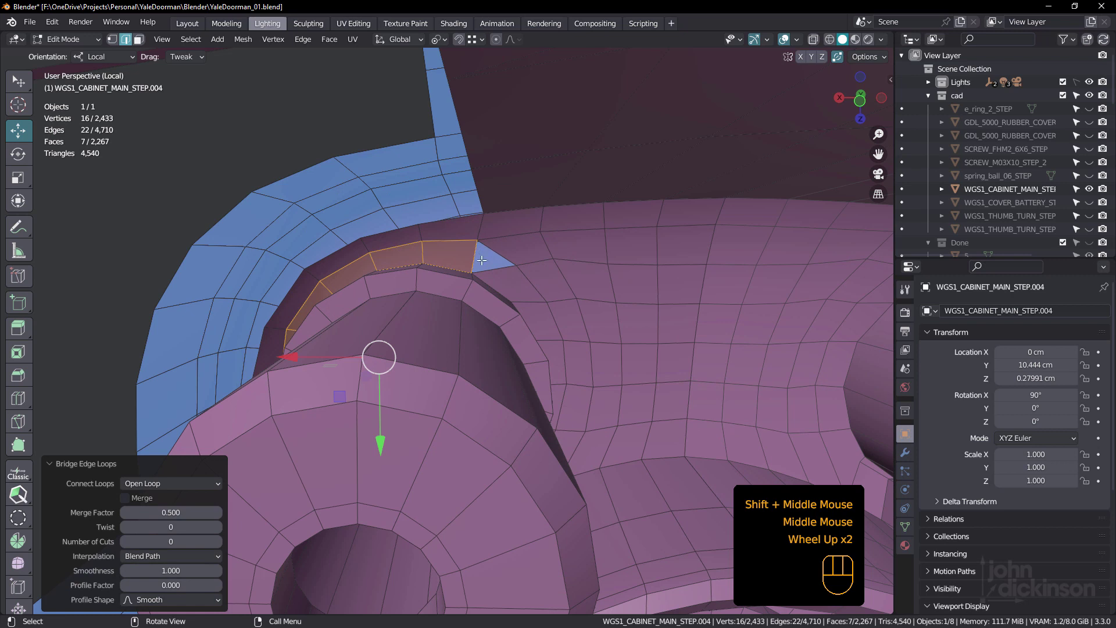
middle_drag(514, 288, 459, 279)
scroll(489, 253, up, 2)
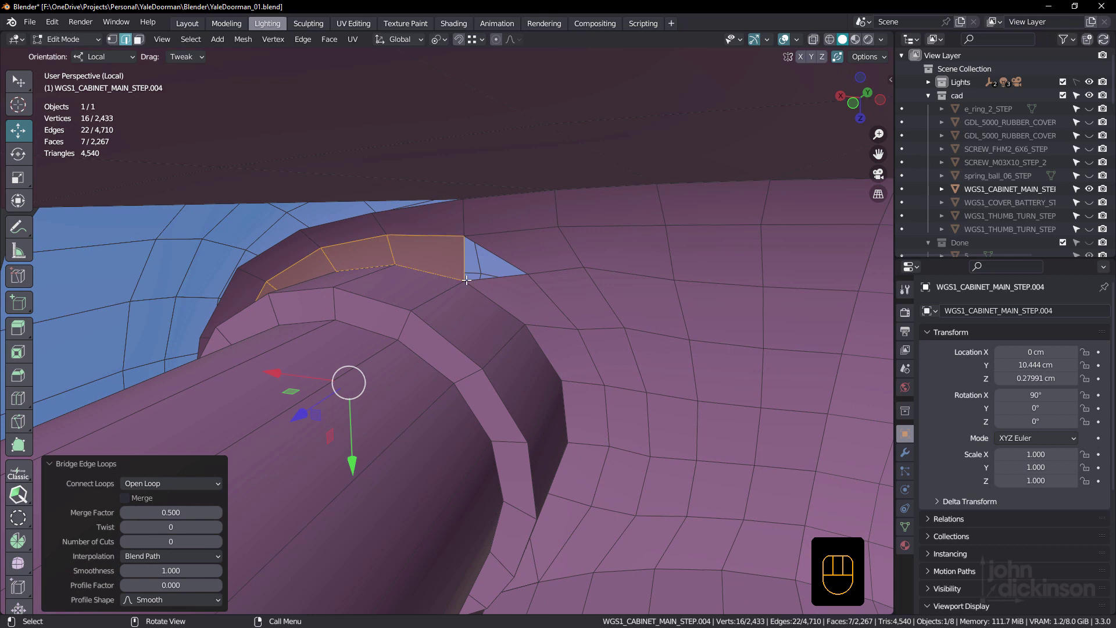
scroll(467, 280, up, 2)
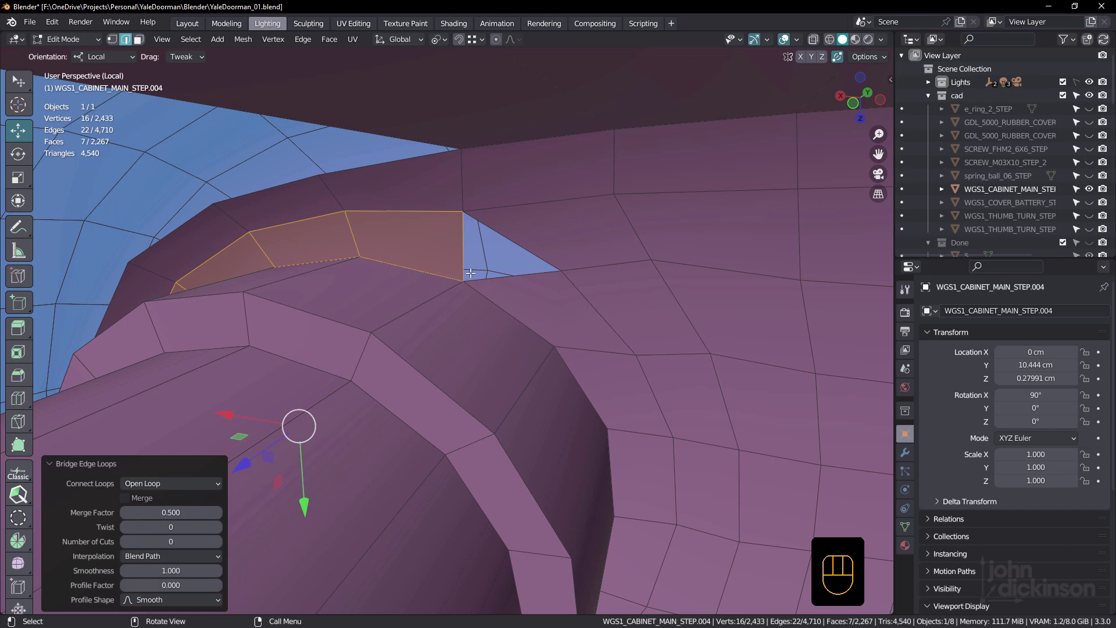
scroll(501, 272, down, 3)
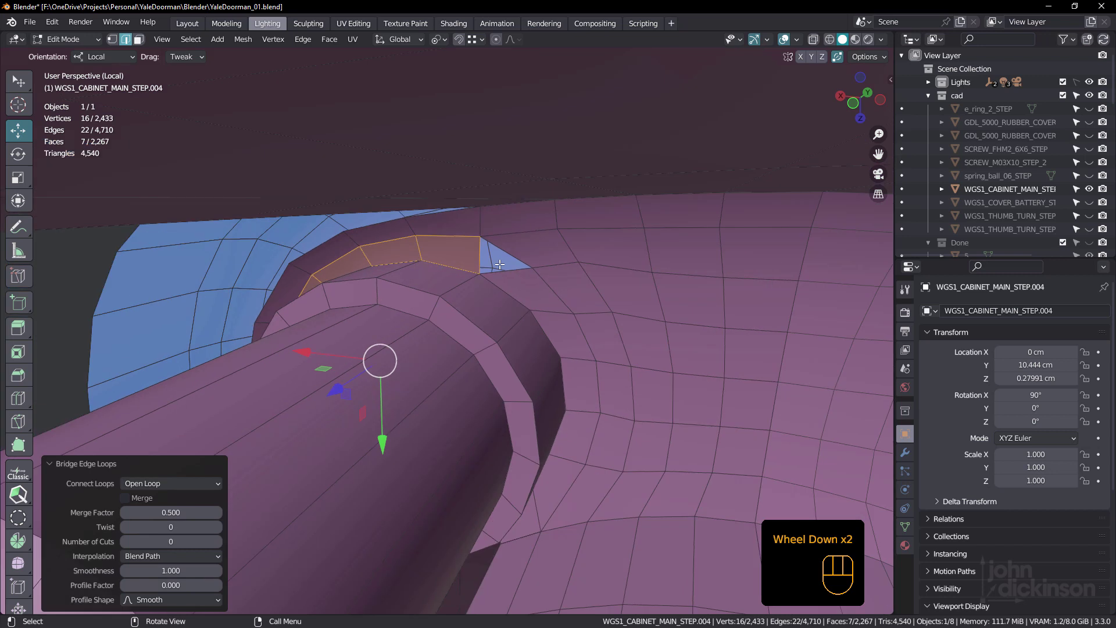
middle_drag(507, 279, 456, 281)
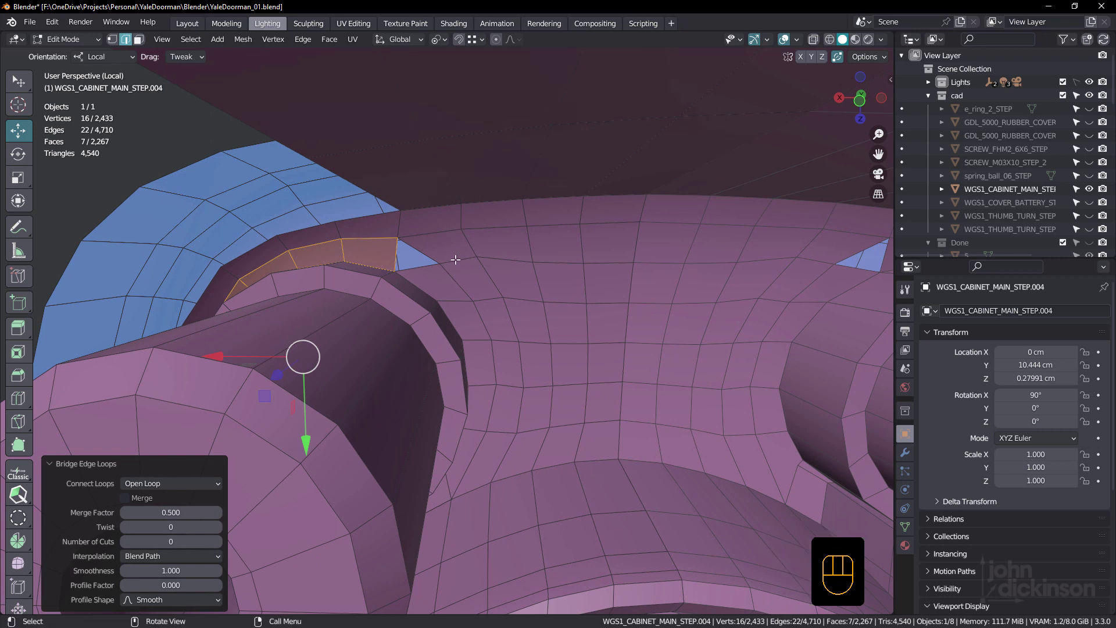
Dissolve the stray edge path beside the new strip.
click(456, 260)
ctrl+click(607, 261)
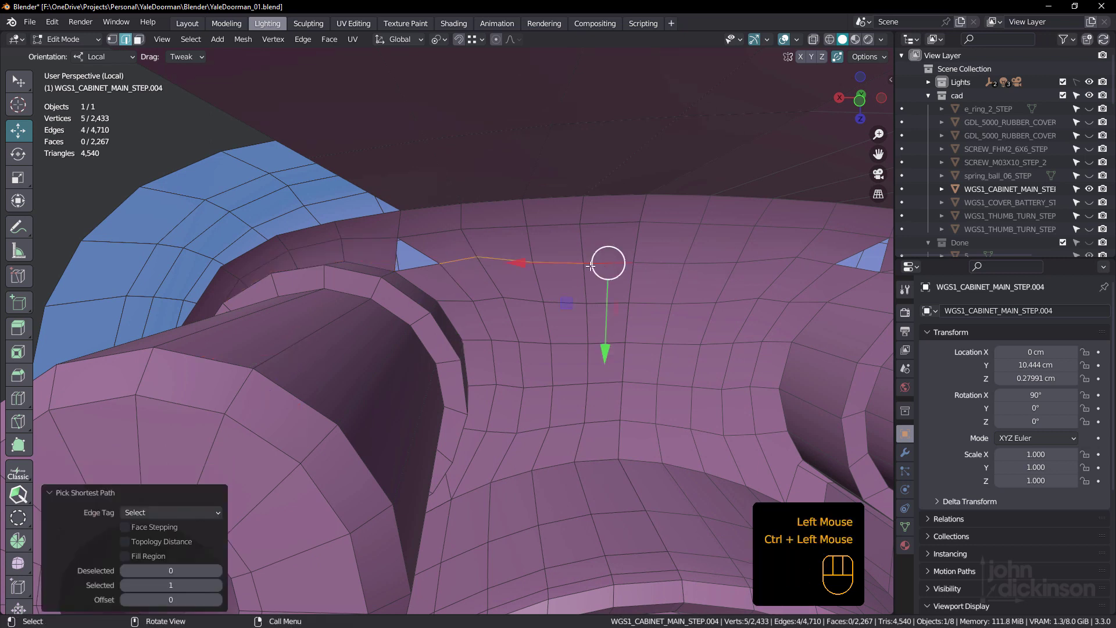
mouse_move(607, 260)
middle_down()
mouse_move(618, 265)
mouse_move(587, 258)
middle_up()
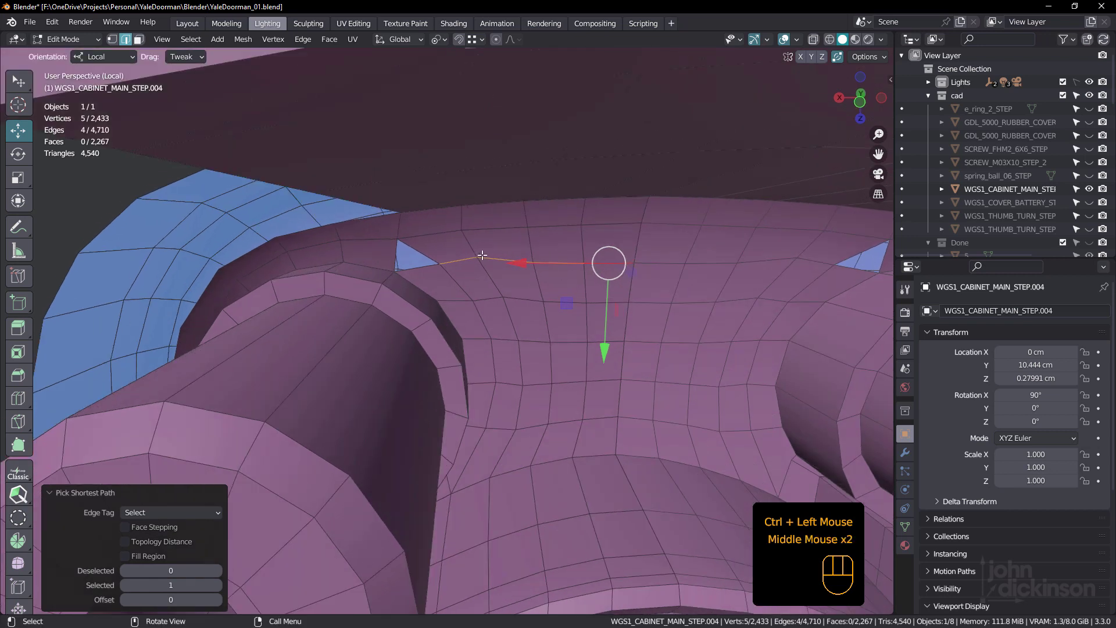
key(ctrl+x)
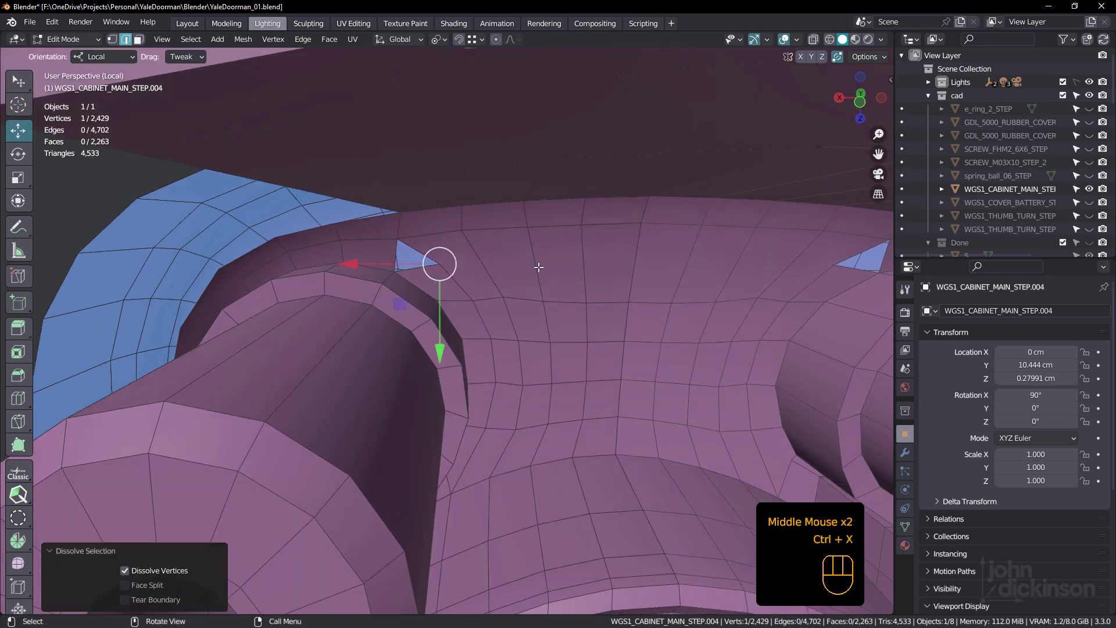
middle_drag(538, 266, 535, 264)
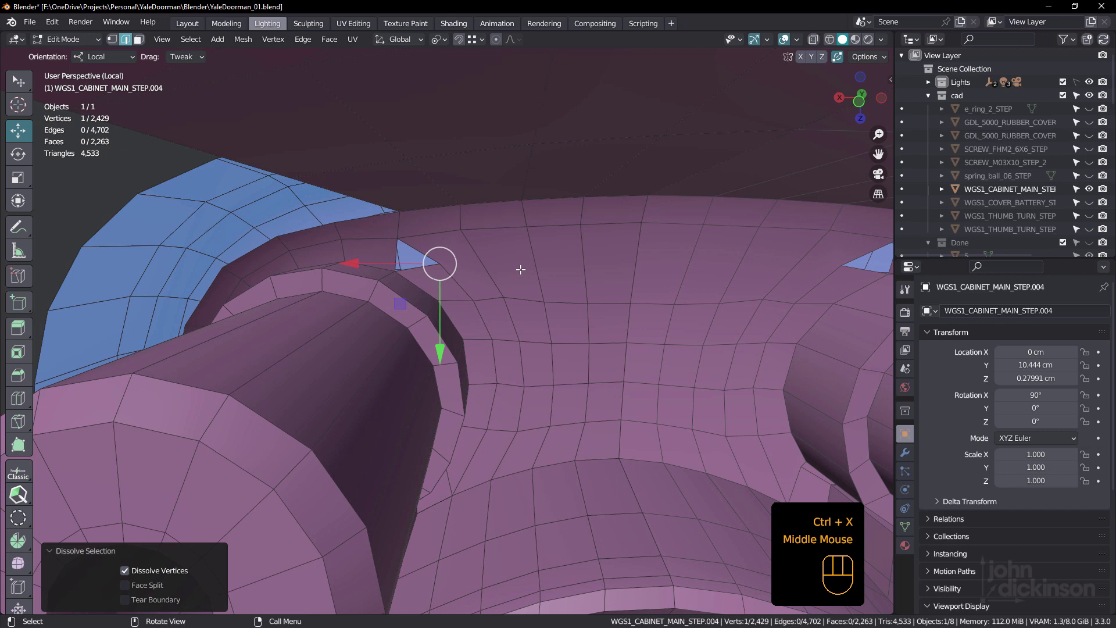
Merge the two vertices beside the small triangular gap at the last one.
key(1)
click(474, 300)
shift+click(459, 263)
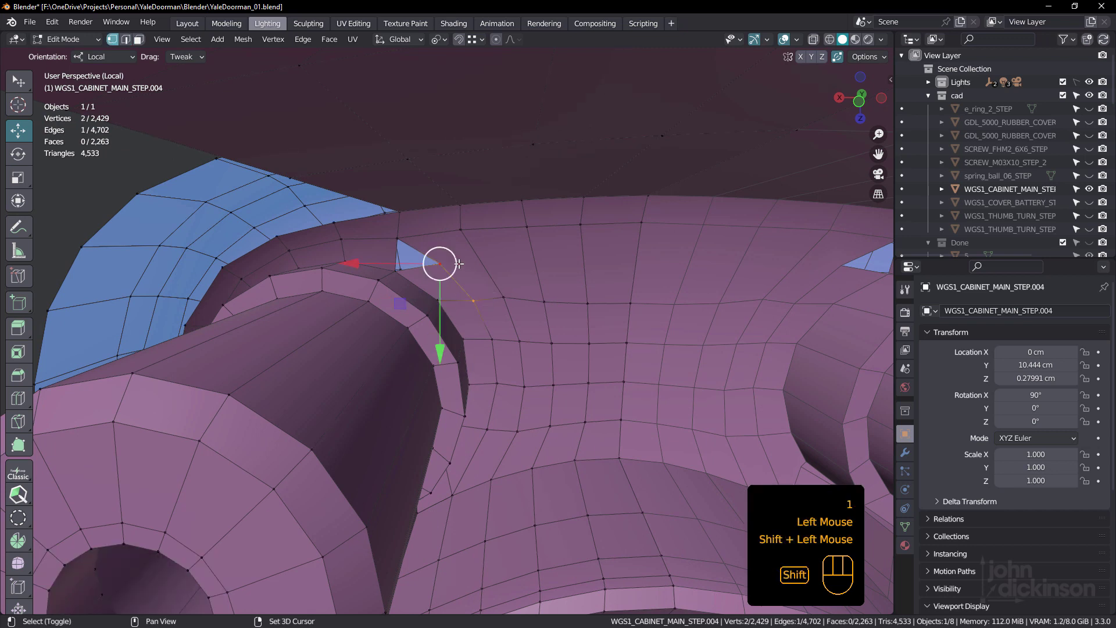
key(m)
click(472, 251)
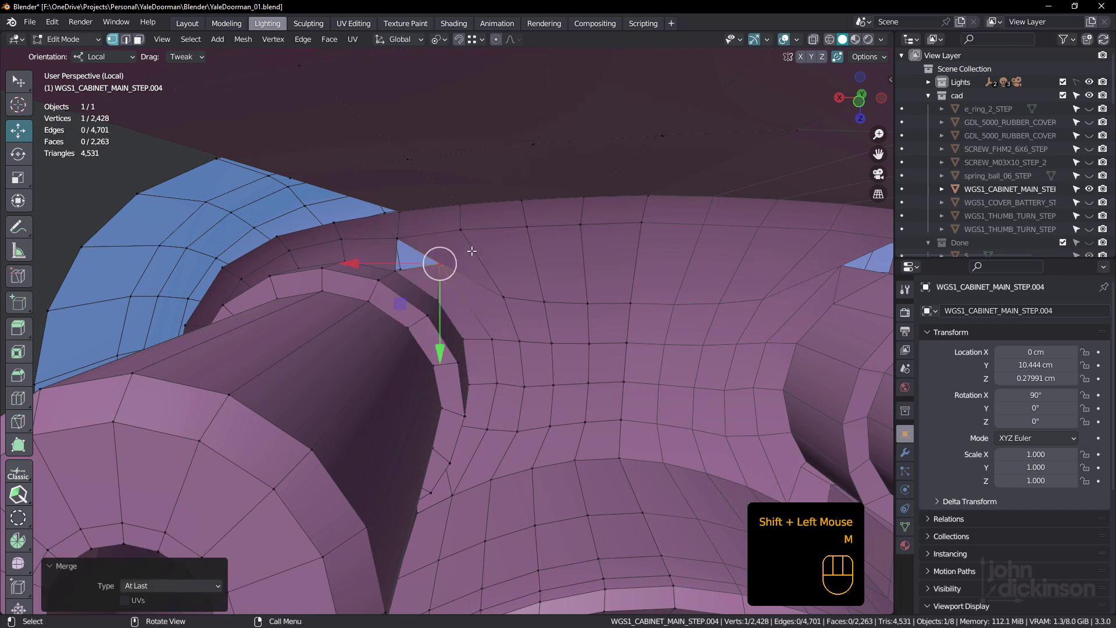
middle_drag(509, 267, 518, 266)
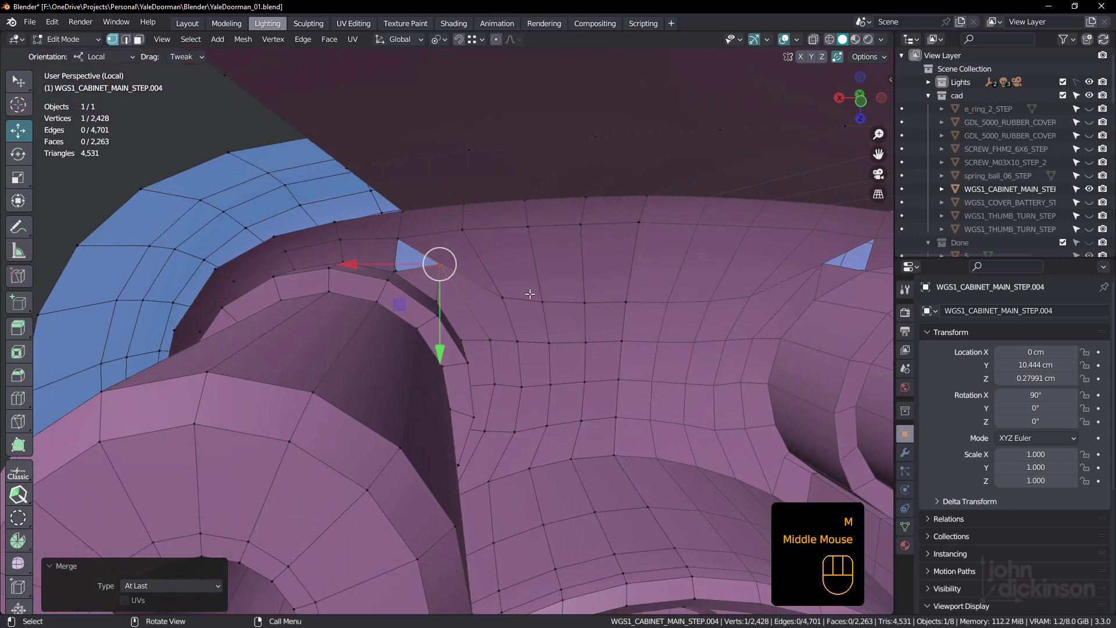
Edge-slide the first two short edge rows beside the notch to even the quad spacing.
key(2)
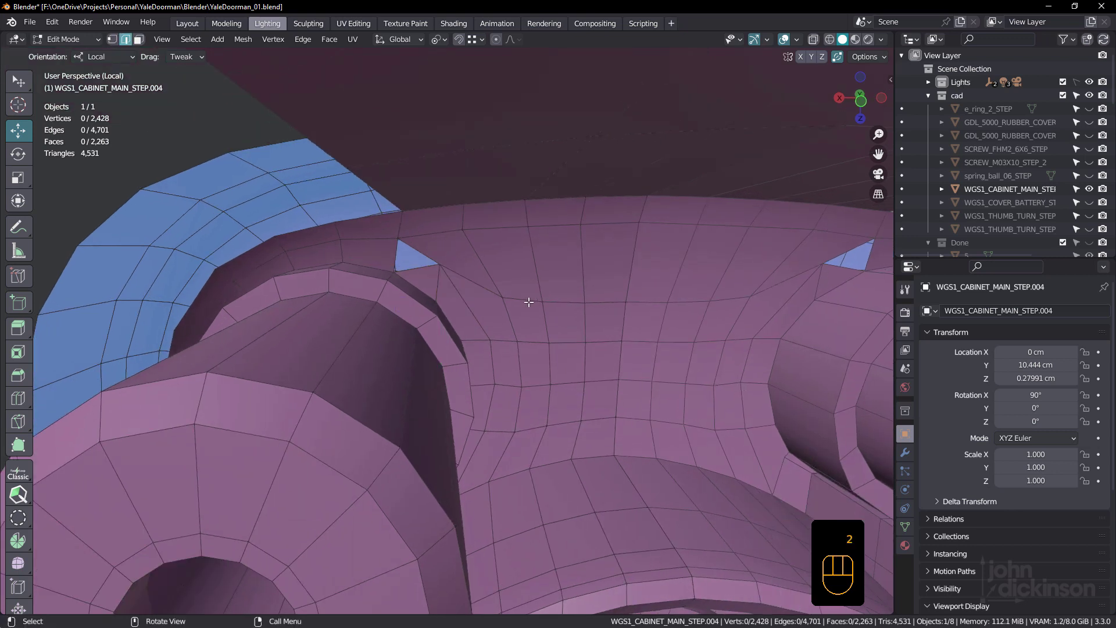
click(530, 302)
ctrl+click(593, 303)
key(g)
key(g)
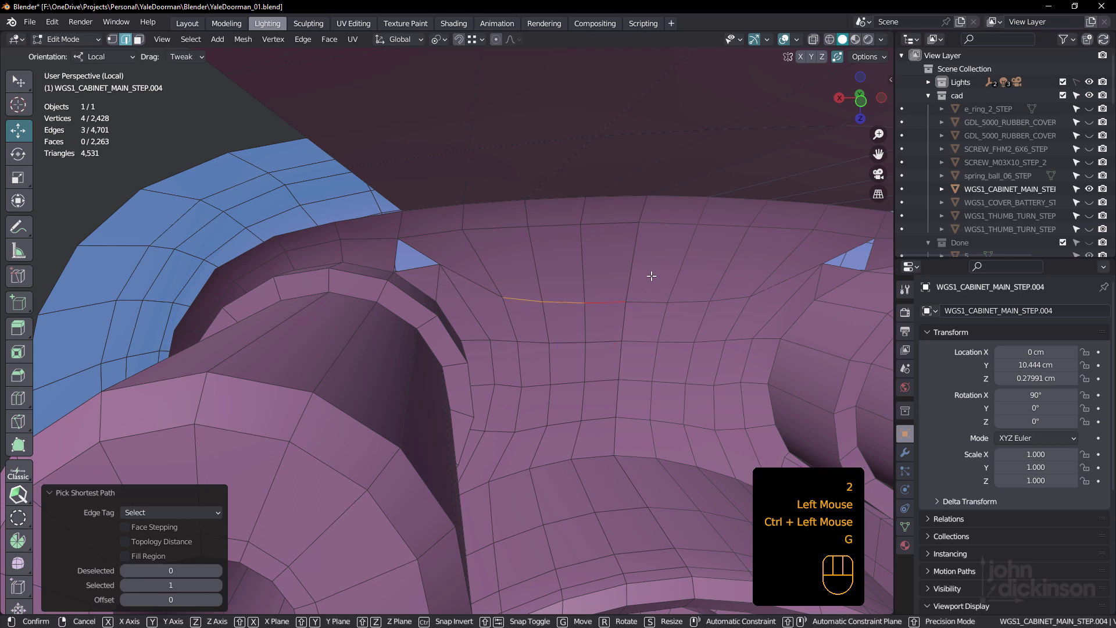
click(658, 247)
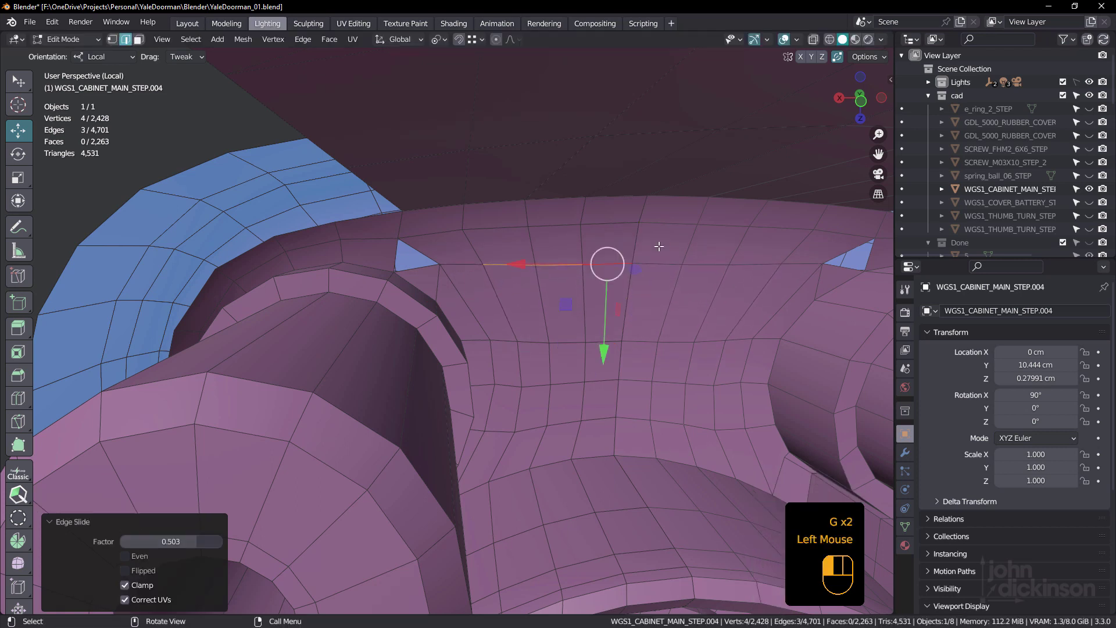
click(506, 333)
ctrl+click(653, 313)
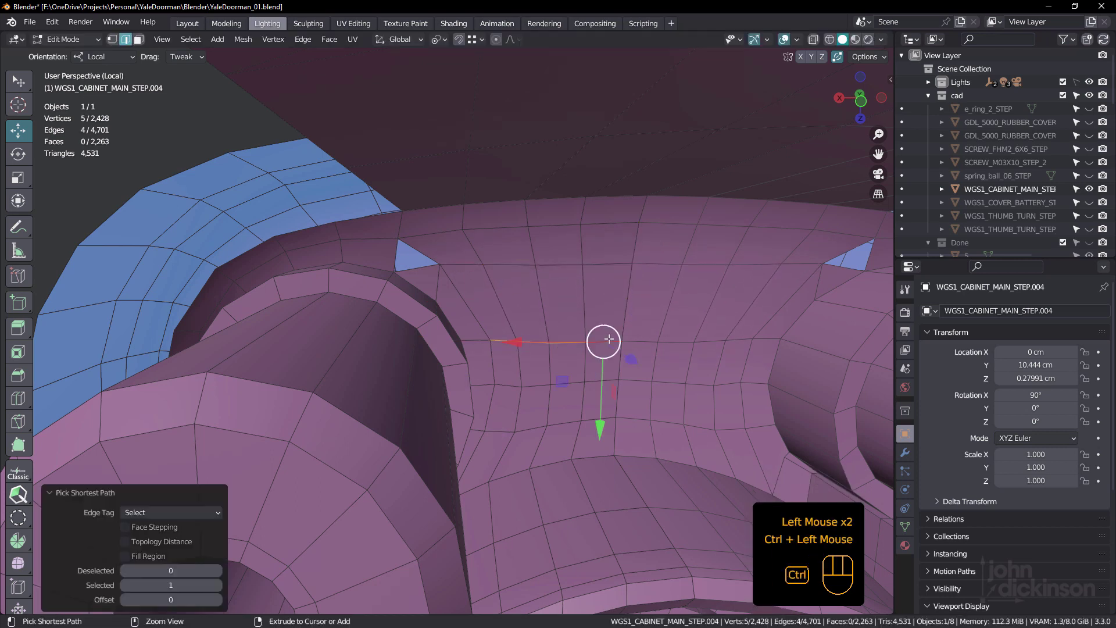
key(g)
key(g)
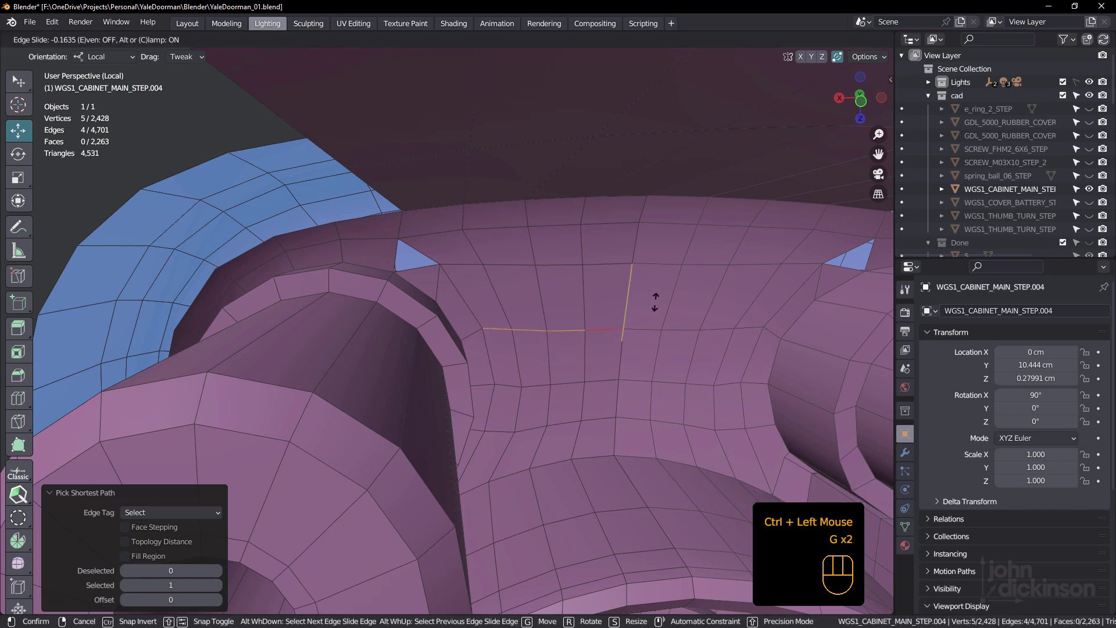
click(657, 297)
Edge-slide the lower edge row too, then select the single edge near the notch.
middle_drag(657, 297, 505, 400)
scroll(518, 299, up, 2)
click(505, 401)
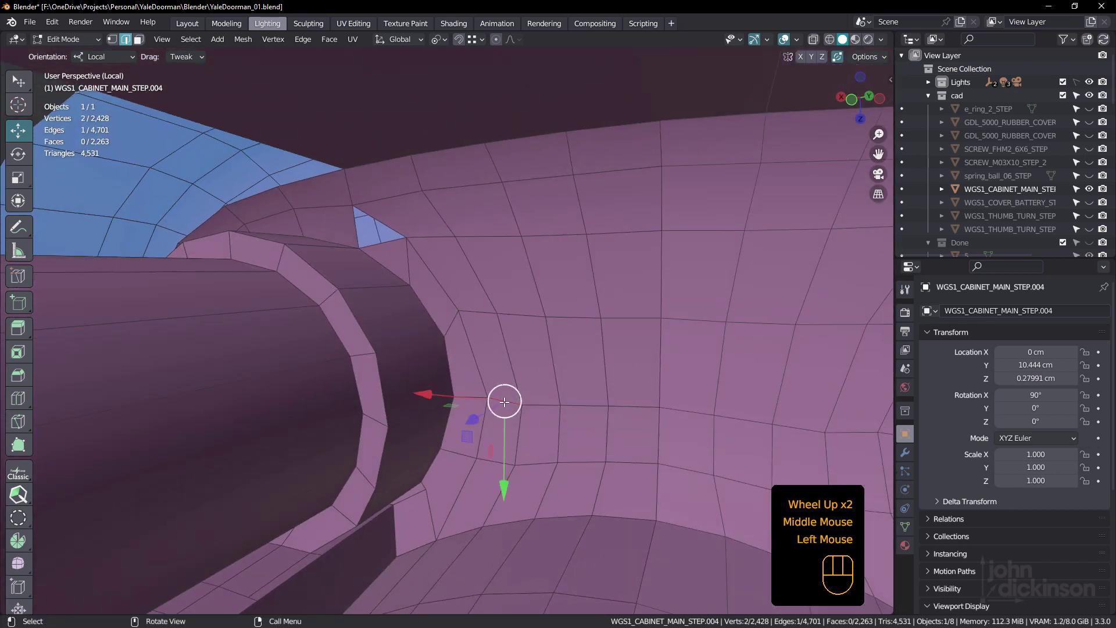
ctrl+click(636, 410)
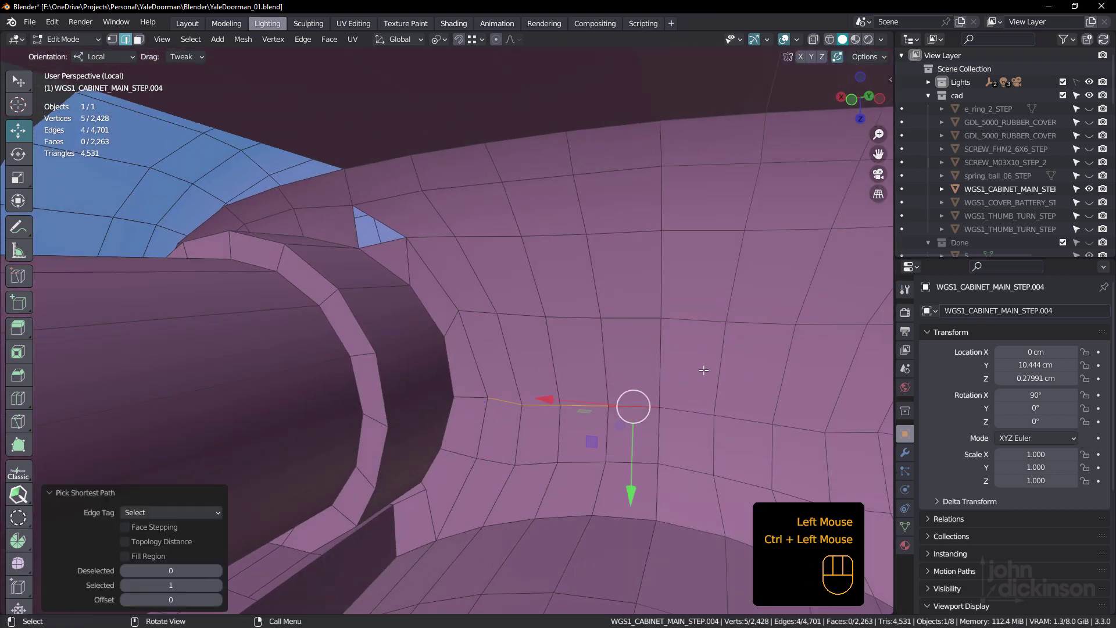
key(g)
key(g)
click(713, 356)
middle_drag(713, 356, 458, 274)
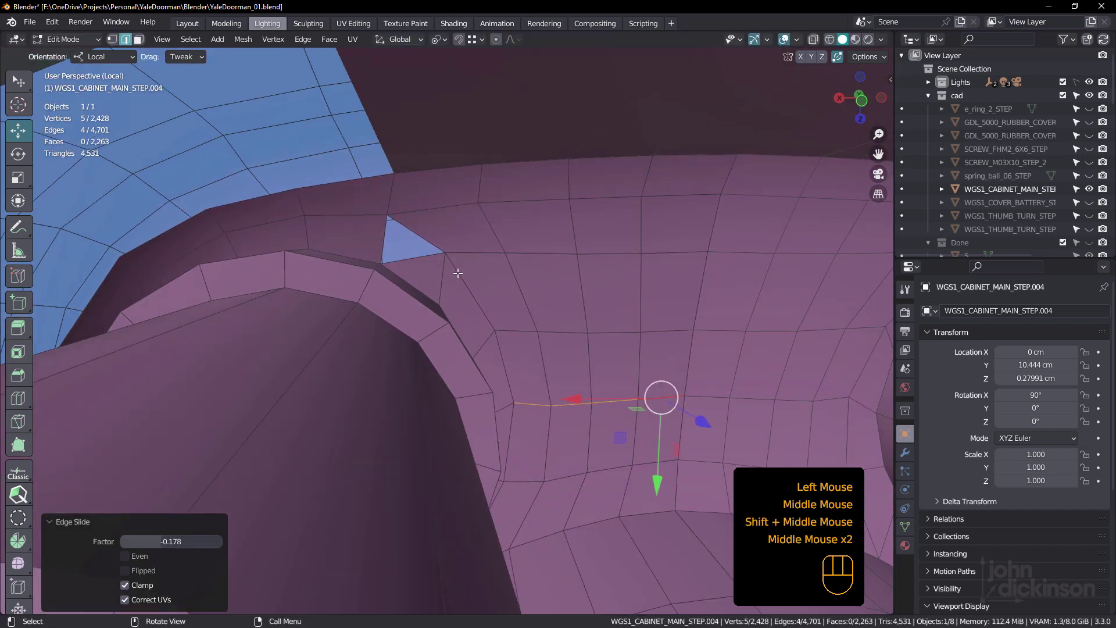
key(2)
click(430, 272)
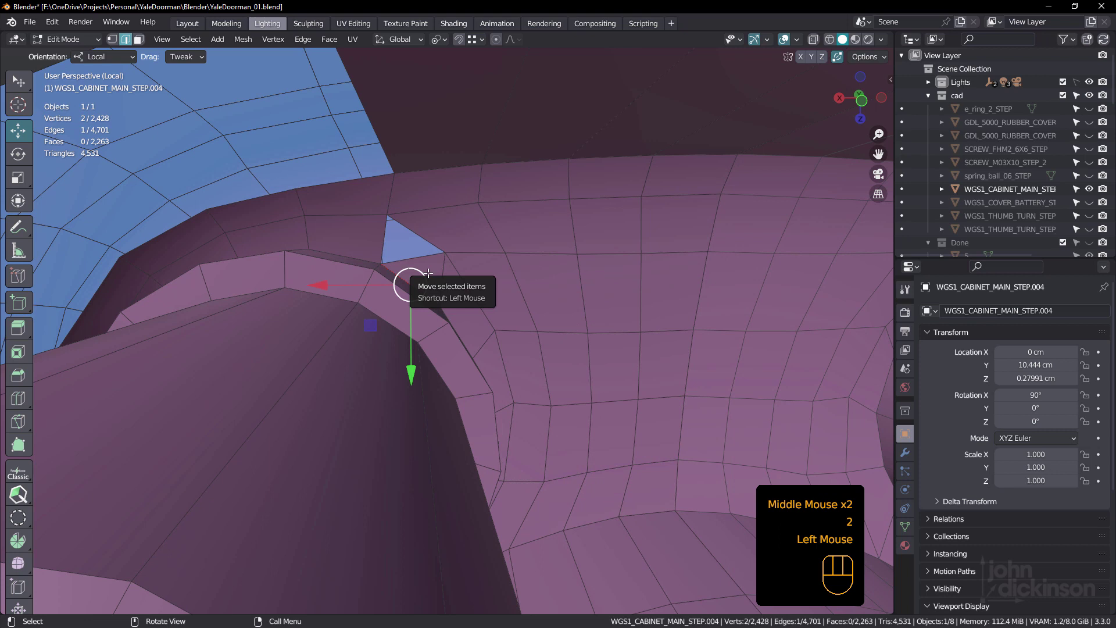
Delete the triangle face beside the notch and fill the resulting hole with a quad.
key(3)
click(428, 273)
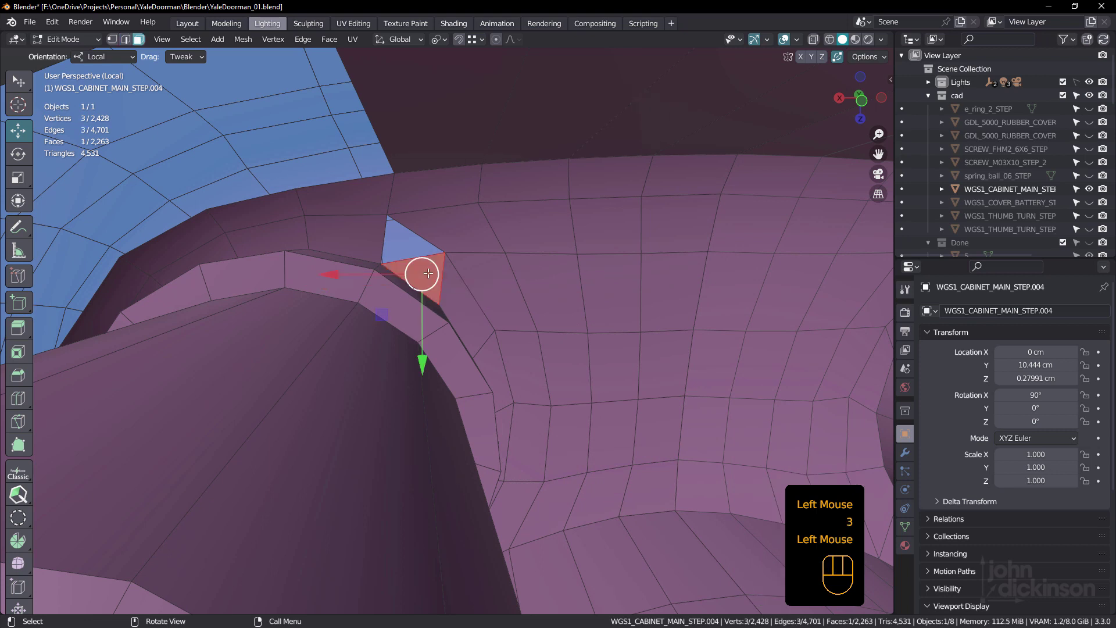
key(x)
click(429, 273)
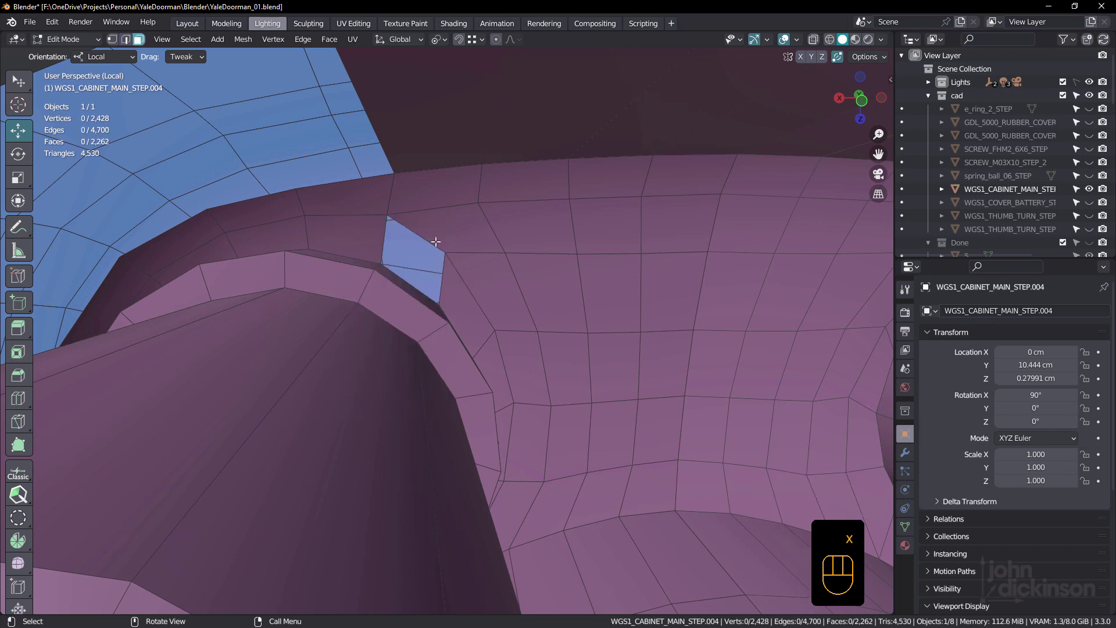
key(2)
shift+click(444, 263)
alt+shift+click(443, 263)
middle_drag(450, 259, 445, 272)
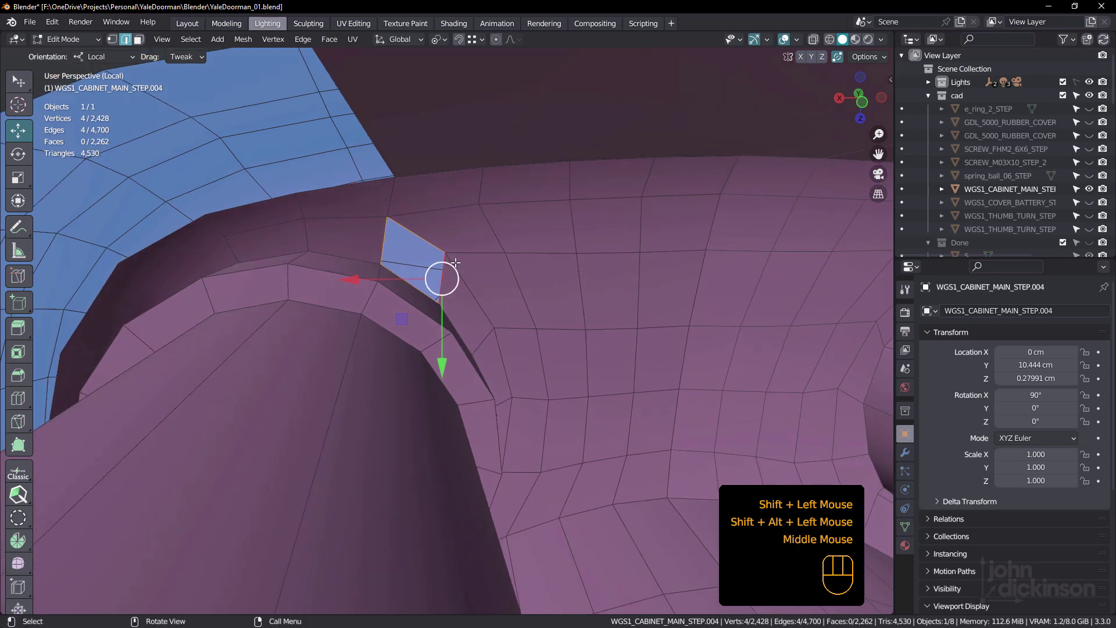
key(f)
Slide three vertices beside the notch along their edges to smooth the flow.
click(348, 167)
middle_drag(348, 167, 503, 255)
key(1)
click(447, 254)
key(g)
key(g)
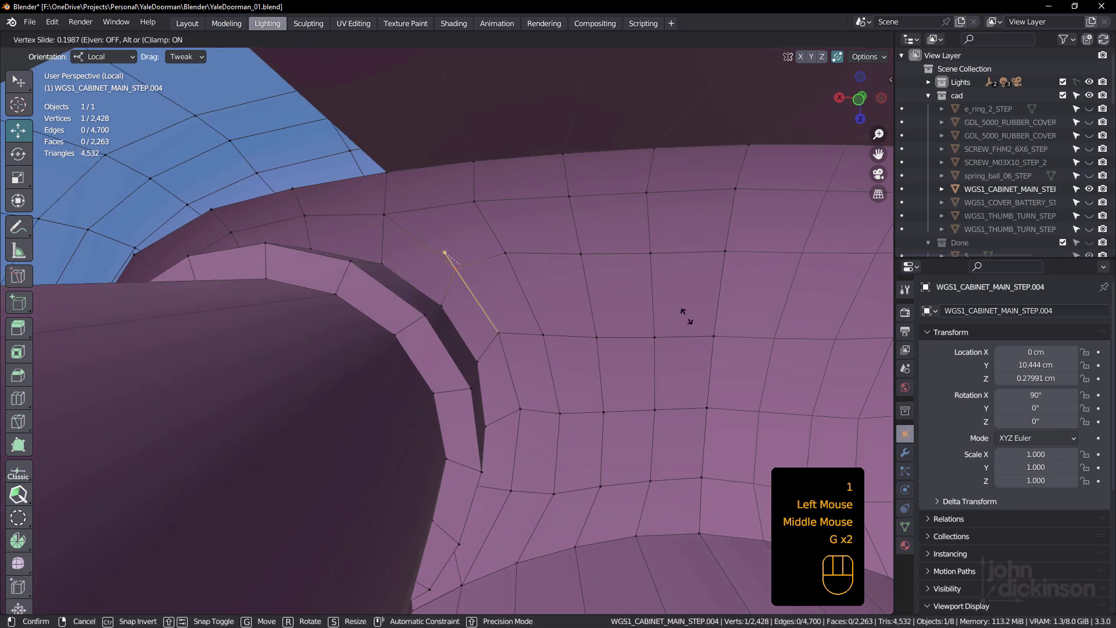
click(456, 269)
click(497, 331)
key(g)
key(g)
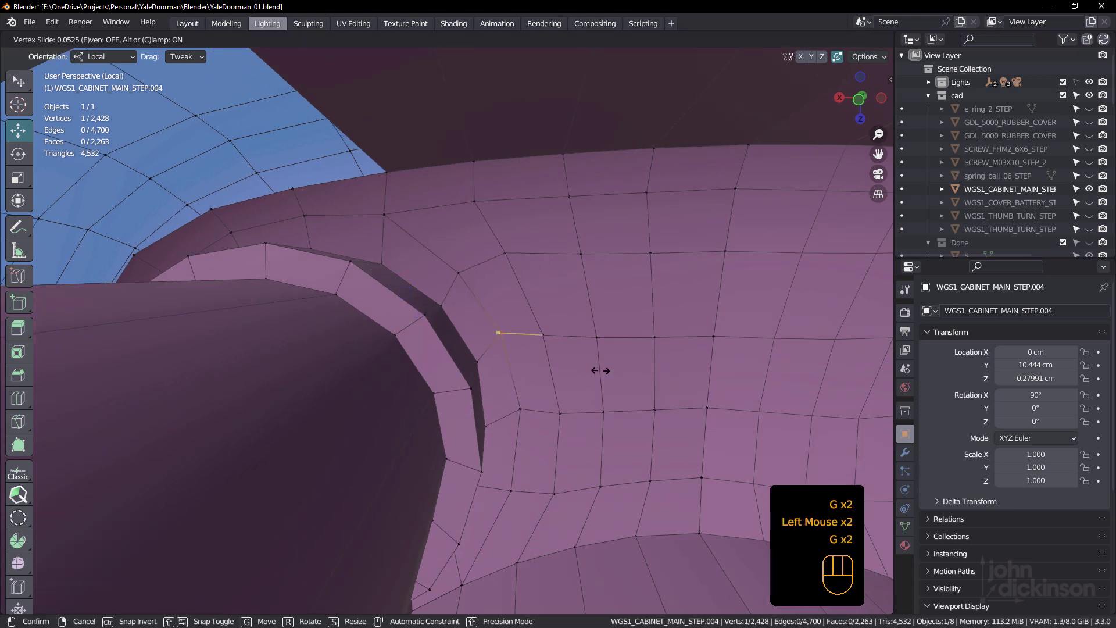
click(606, 379)
click(506, 253)
key(g)
key(g)
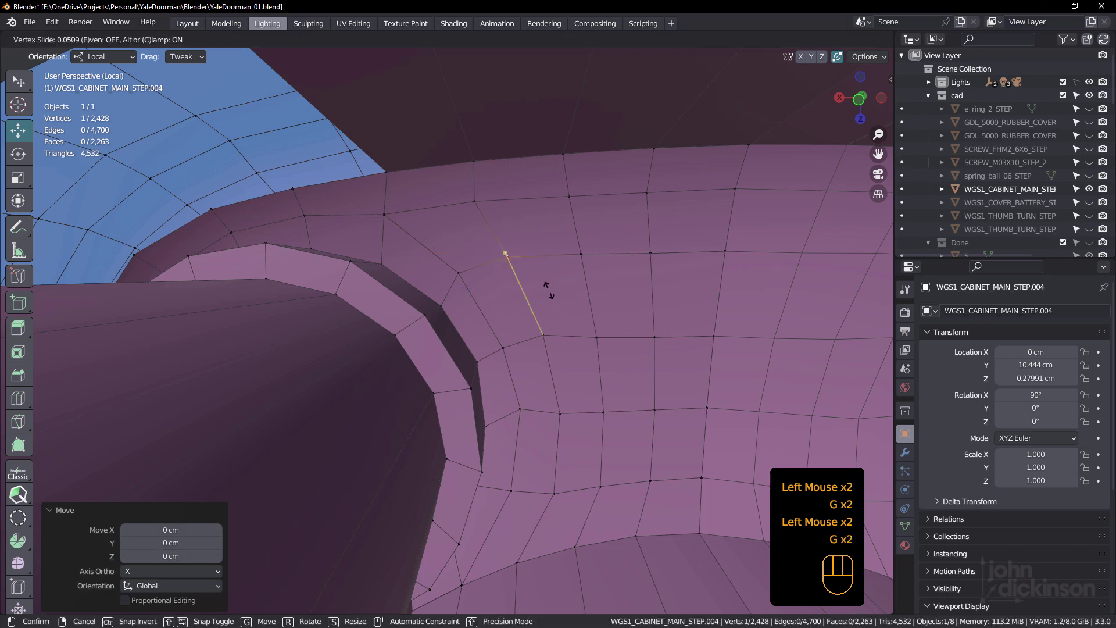
click(548, 286)
middle_drag(547, 287, 431, 267)
Add a new edge loop around the notch rim, slid to factor 0.533.
click(469, 250)
key(ctrl+r)
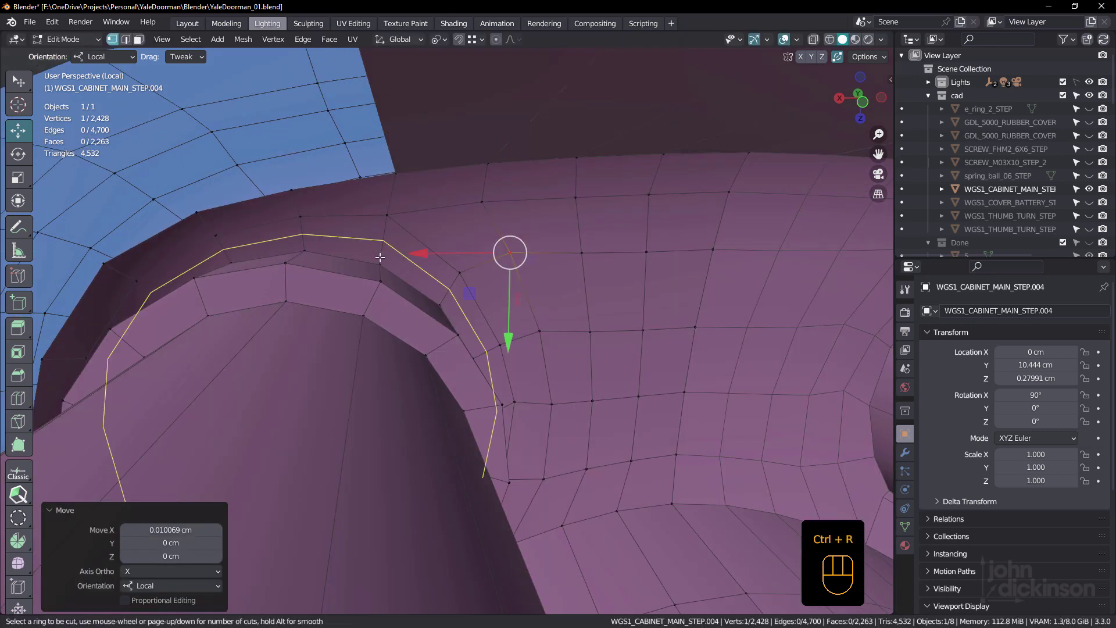
click(381, 255)
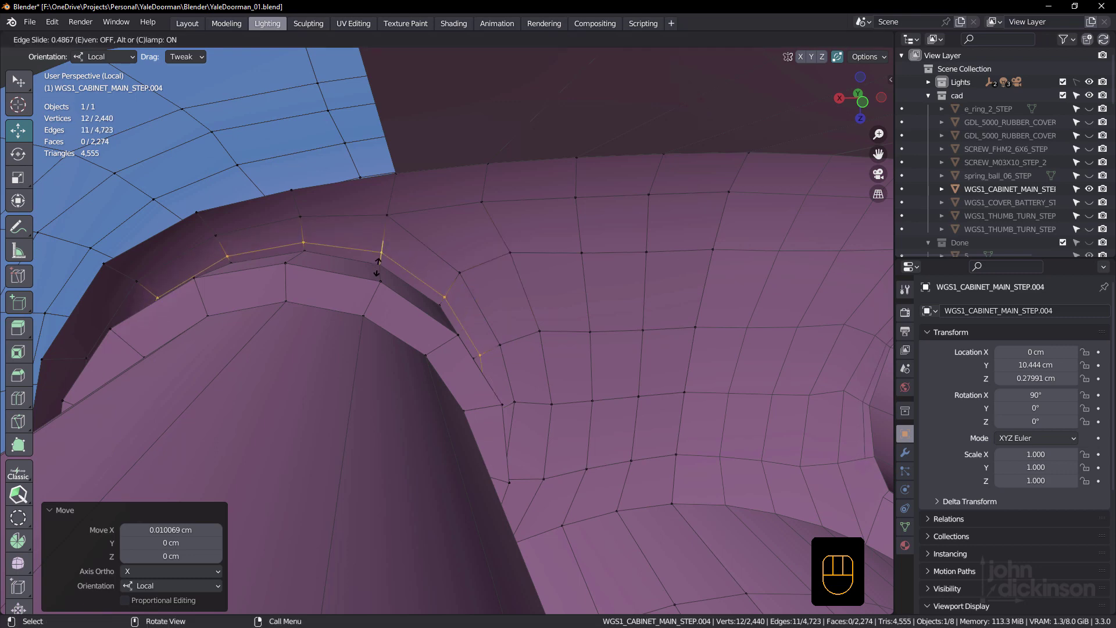
click(378, 266)
scroll(378, 266, down, 2)
middle_drag(361, 262, 451, 376)
scroll(447, 401, up, 2)
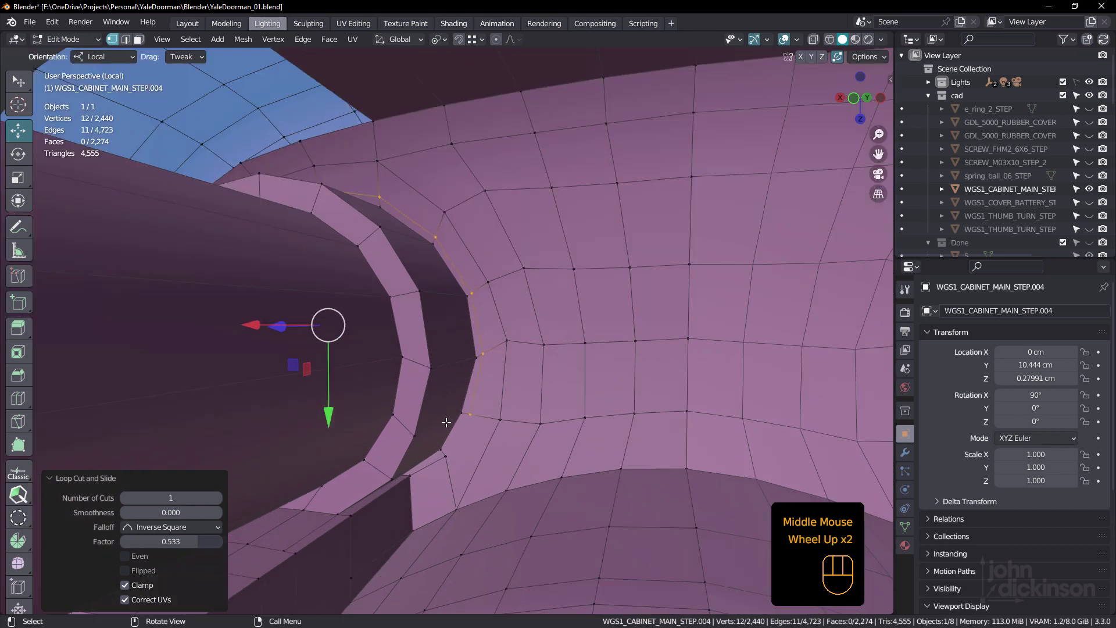
Knife-cut one extra edge near the rim's lower end.
key(k)
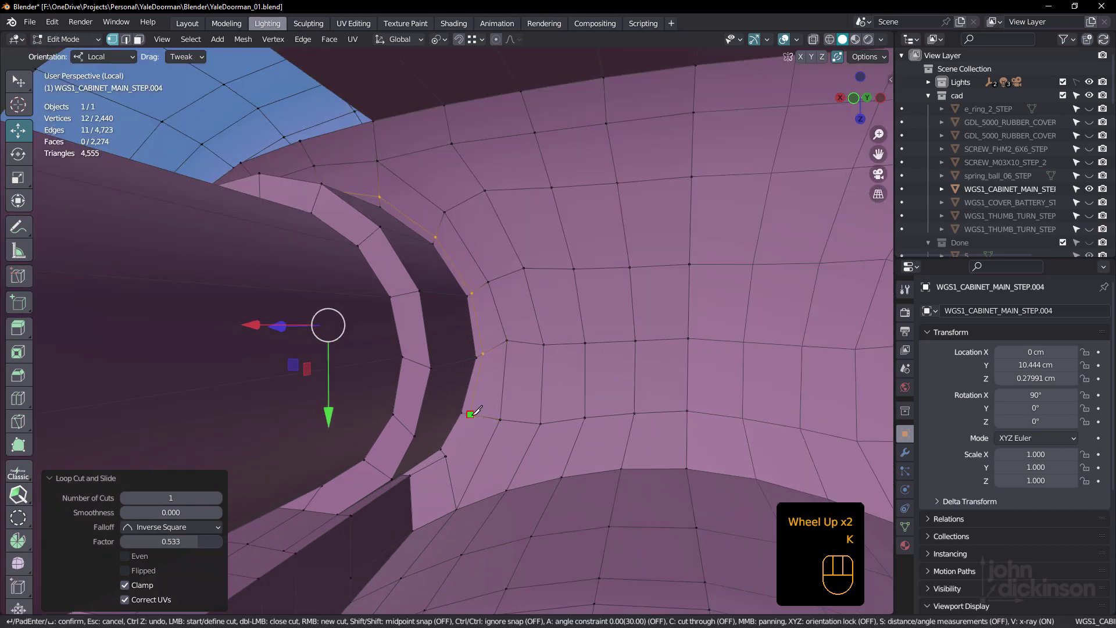
click(448, 451)
scroll(454, 448, down, 1)
middle_drag(454, 449, 427, 292)
scroll(512, 308, up, 2)
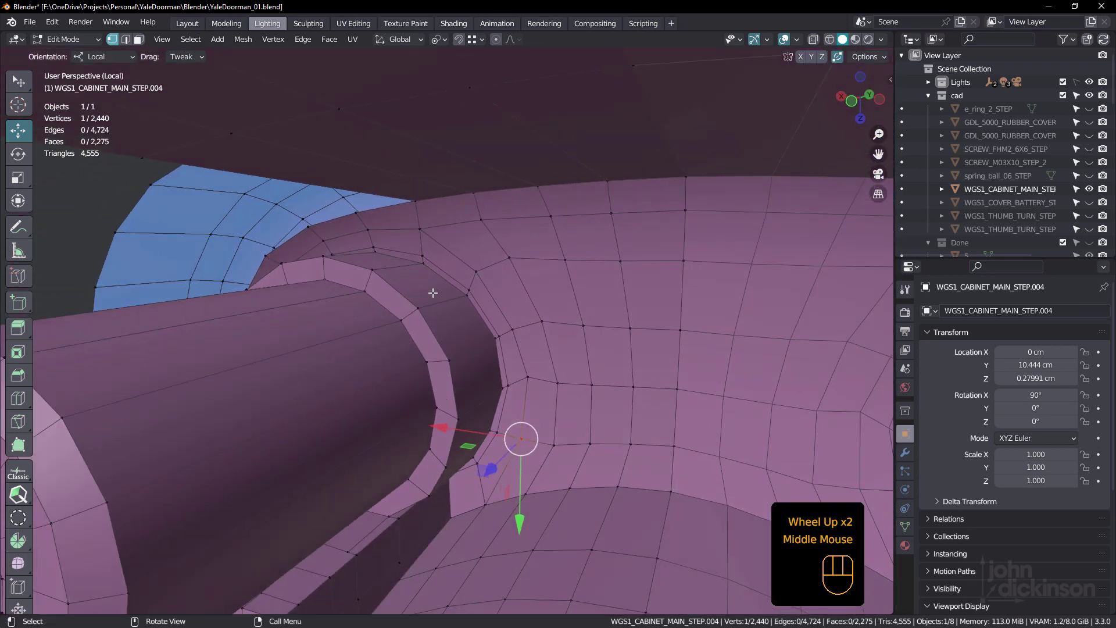
Add a Subdivision Surface modifier to the cabinet and raise Levels Viewport from 1 to 2.
click(906, 453)
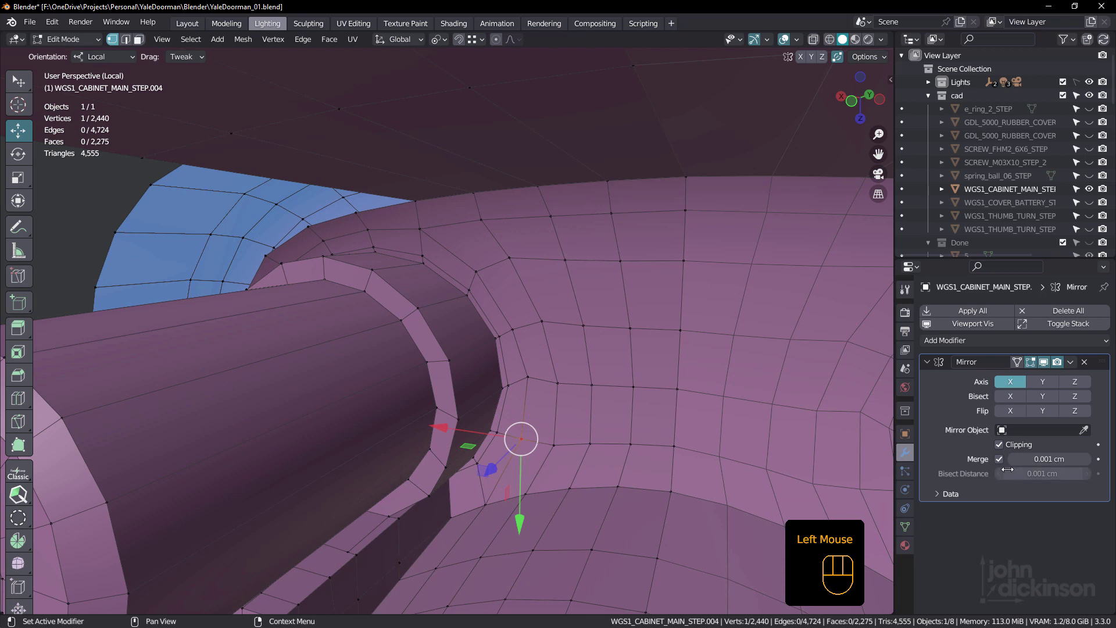
click(986, 341)
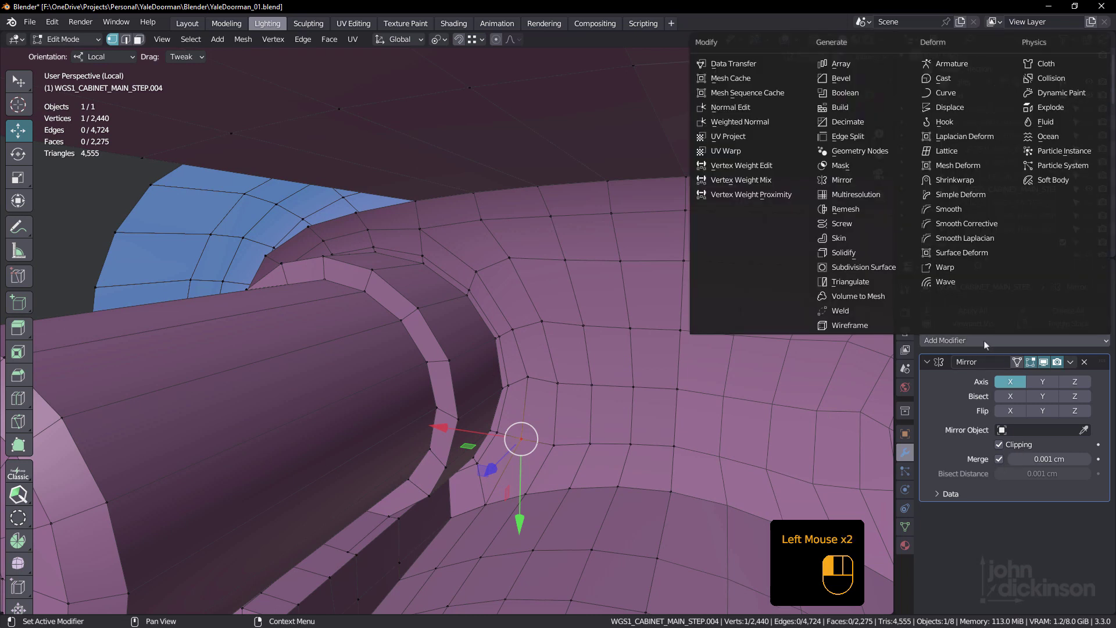
click(851, 267)
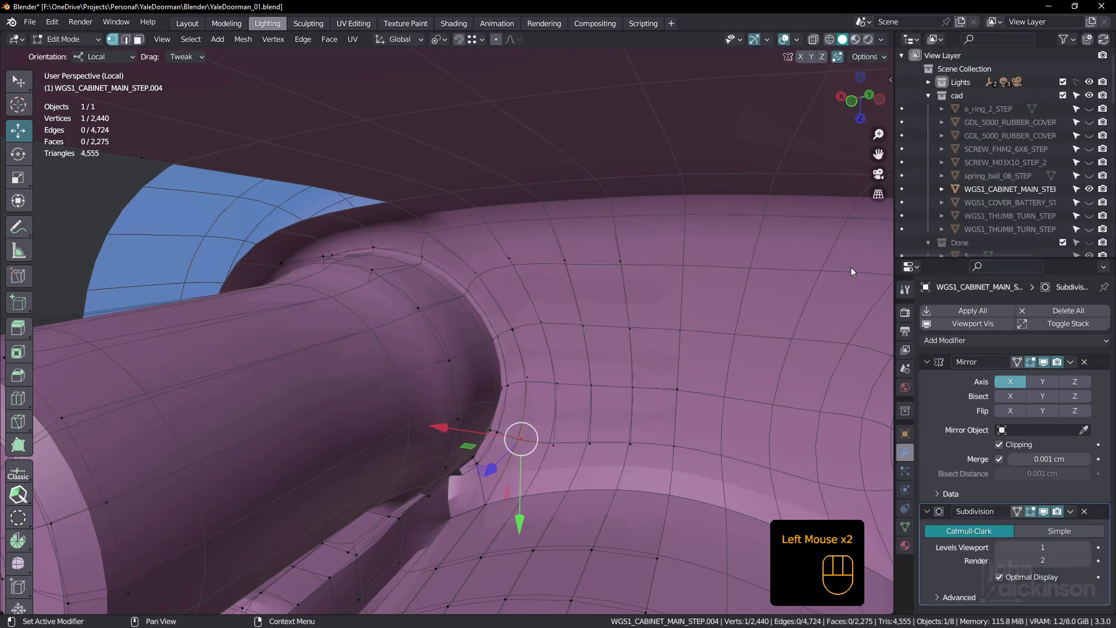
middle_drag(410, 295, 425, 294)
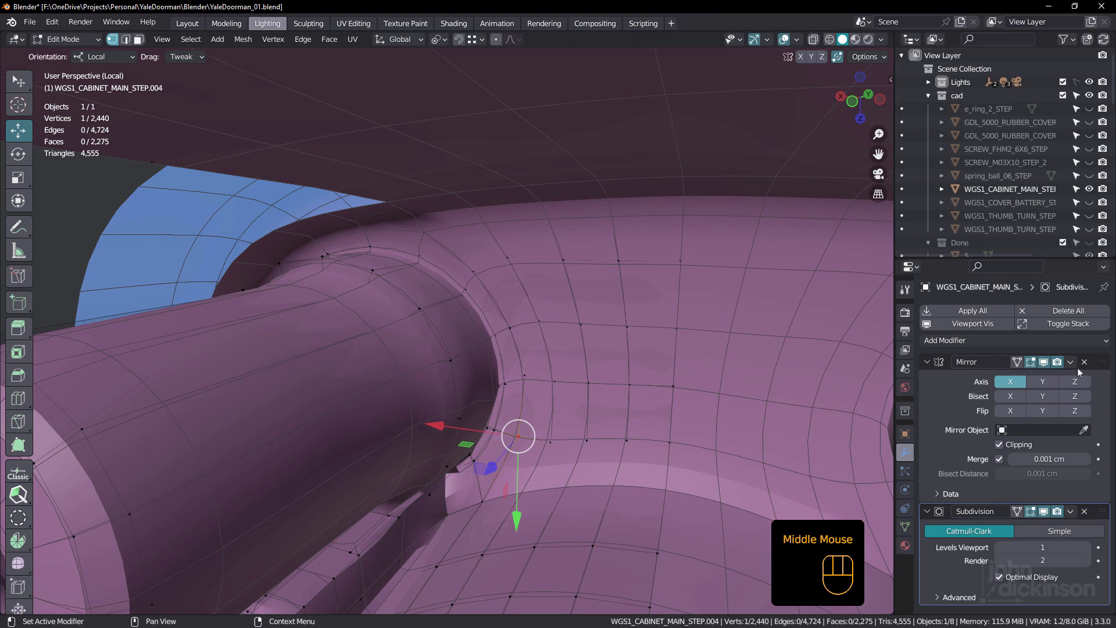
click(1043, 547)
drag(1042, 547, 1055, 547)
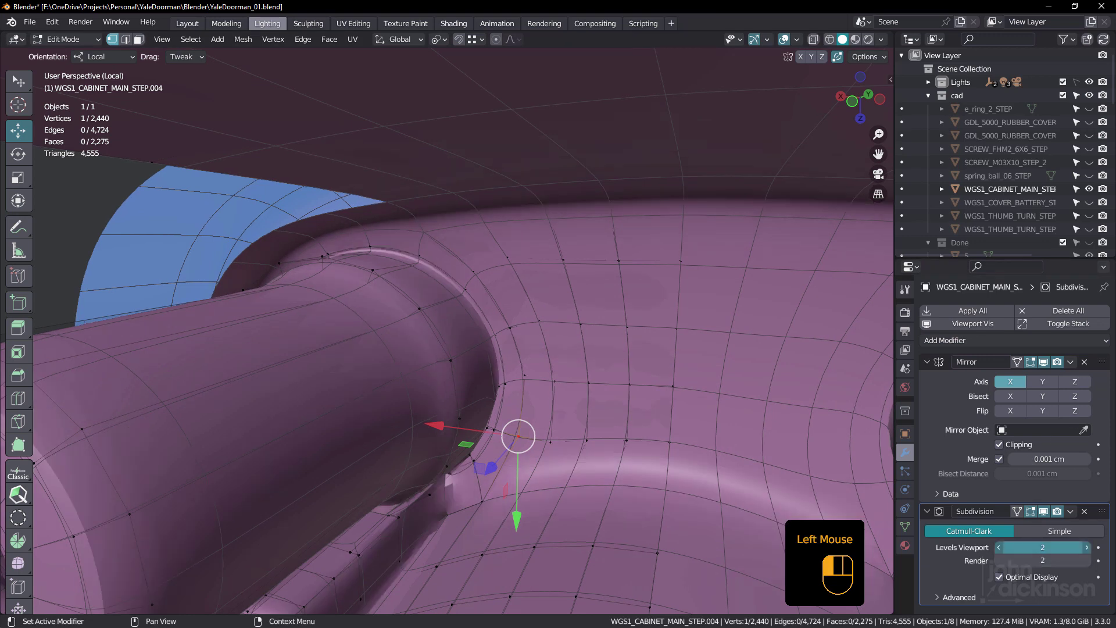
Check the smoothed cabinet in Object Mode, framing the tube boss.
middle_drag(485, 305, 509, 312)
key(Tab)
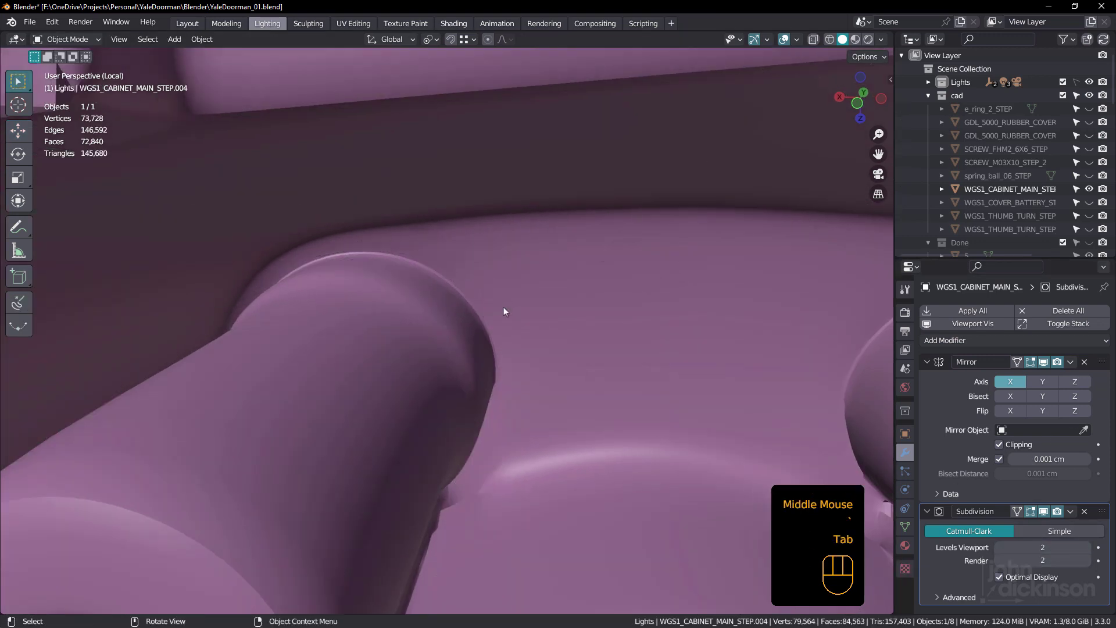
mouse_move(348, 264)
middle_down()
mouse_move(393, 267)
mouse_move(371, 287)
mouse_move(347, 278)
middle_up()
scroll(379, 260, down, 2)
scroll(435, 284, up, 2)
click(417, 282)
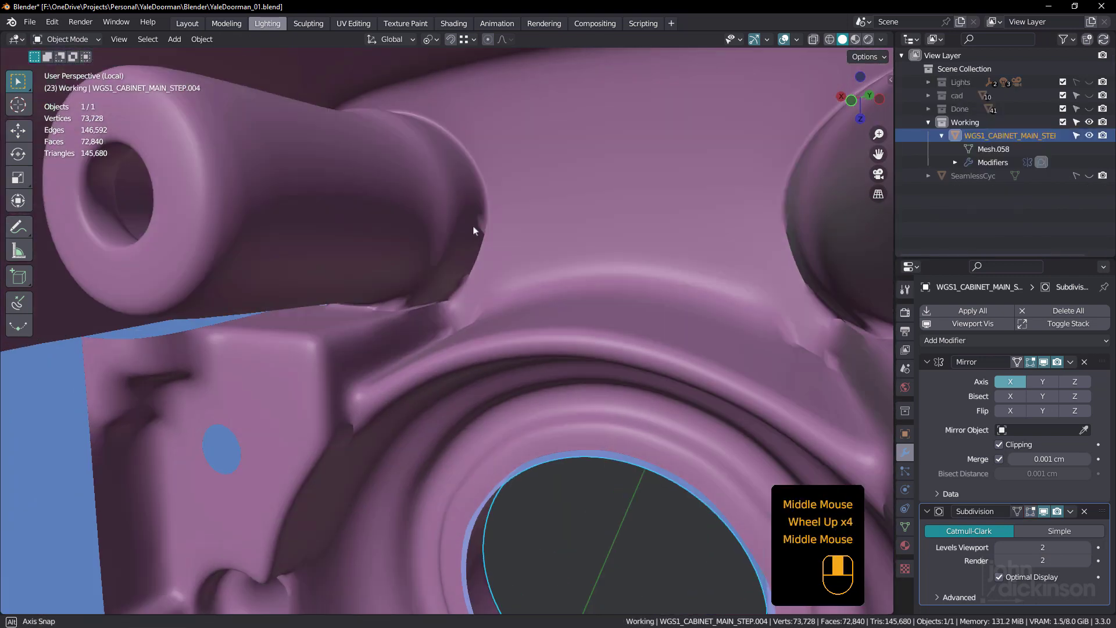
middle_drag(473, 225, 456, 208)
scroll(491, 232, up, 1)
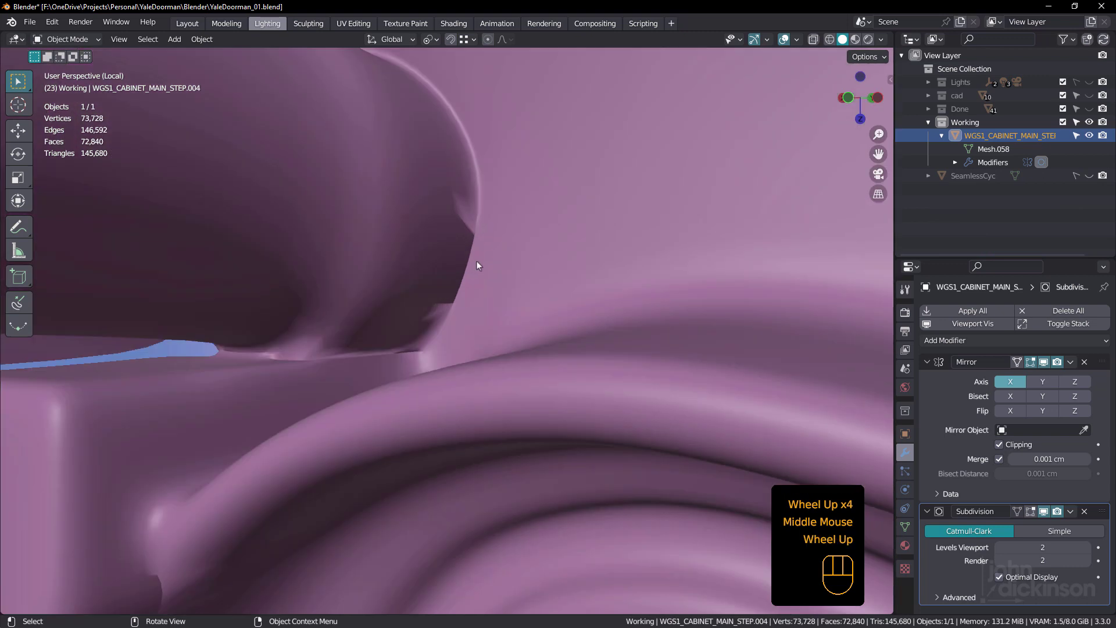
Shift the tube-base crease vertex along local X and merge it with its neighbour at last.
key(Tab)
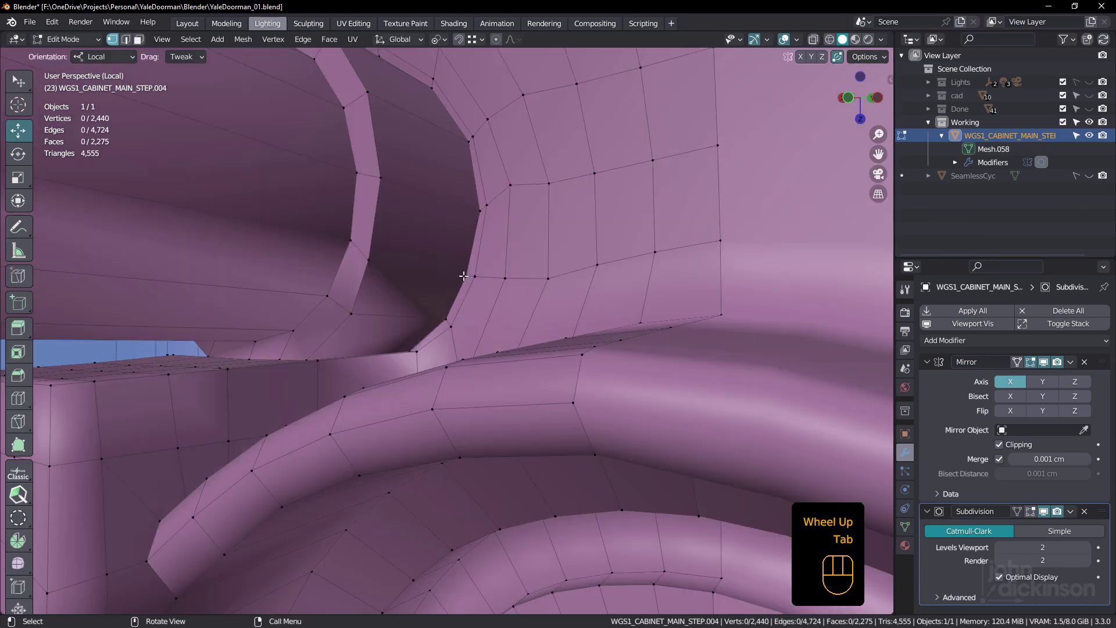
click(467, 275)
middle_drag(467, 275, 490, 289)
scroll(471, 280, up, 2)
drag(421, 274, 421, 276)
shift+click(459, 274)
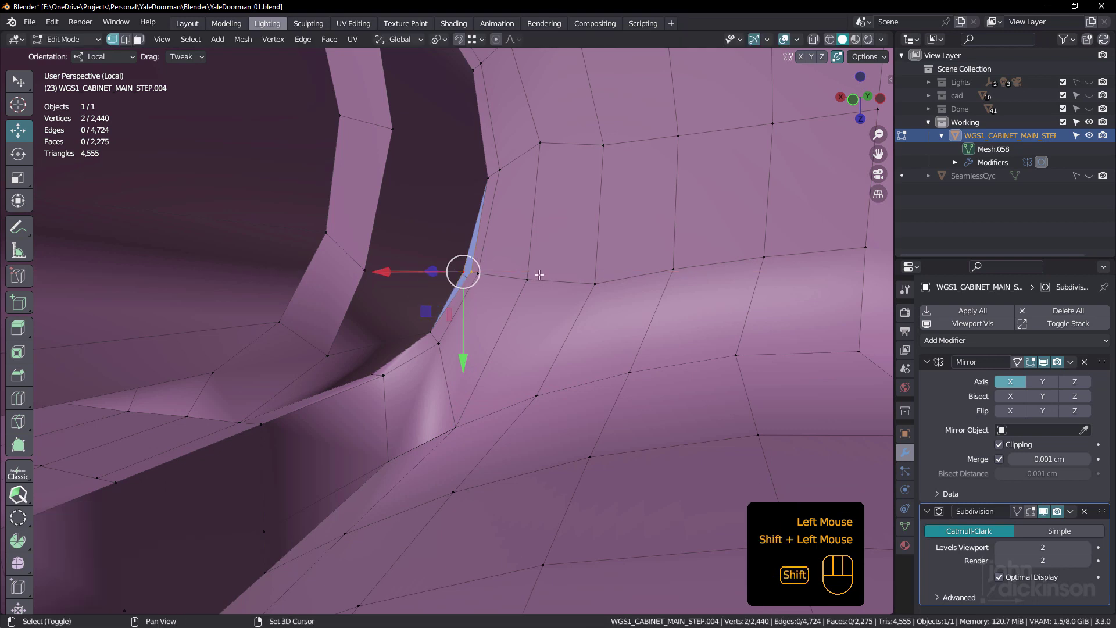
key(m)
click(540, 274)
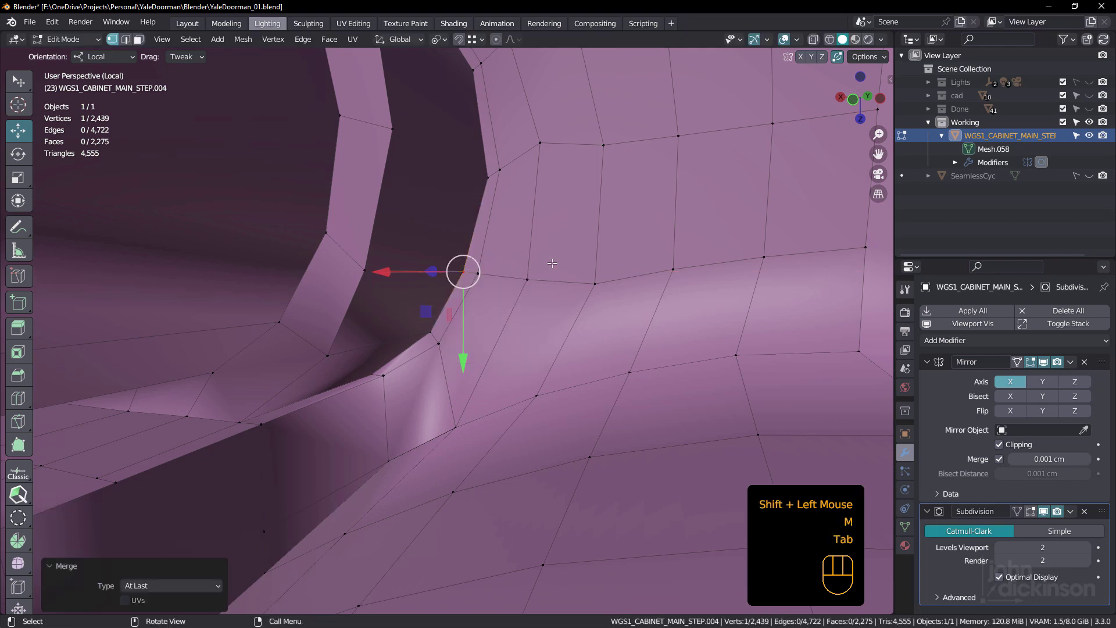
Orbit and zoom around the smoothed cabinet, including the upper-left boss, to inspect the result.
scroll(546, 257, down, 2)
middle_drag(547, 257, 417, 302)
scroll(529, 232, down, 1)
scroll(518, 334, up, 2)
middle_drag(499, 311, 515, 236)
scroll(513, 302, down, 1)
scroll(515, 236, up, 2)
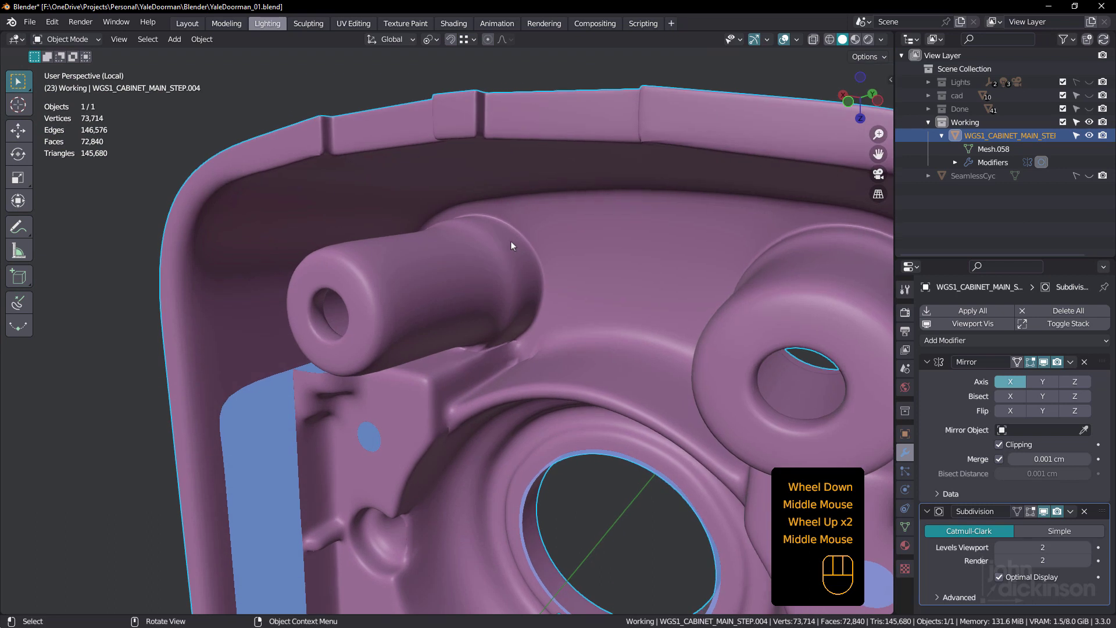
scroll(510, 241, down, 2)
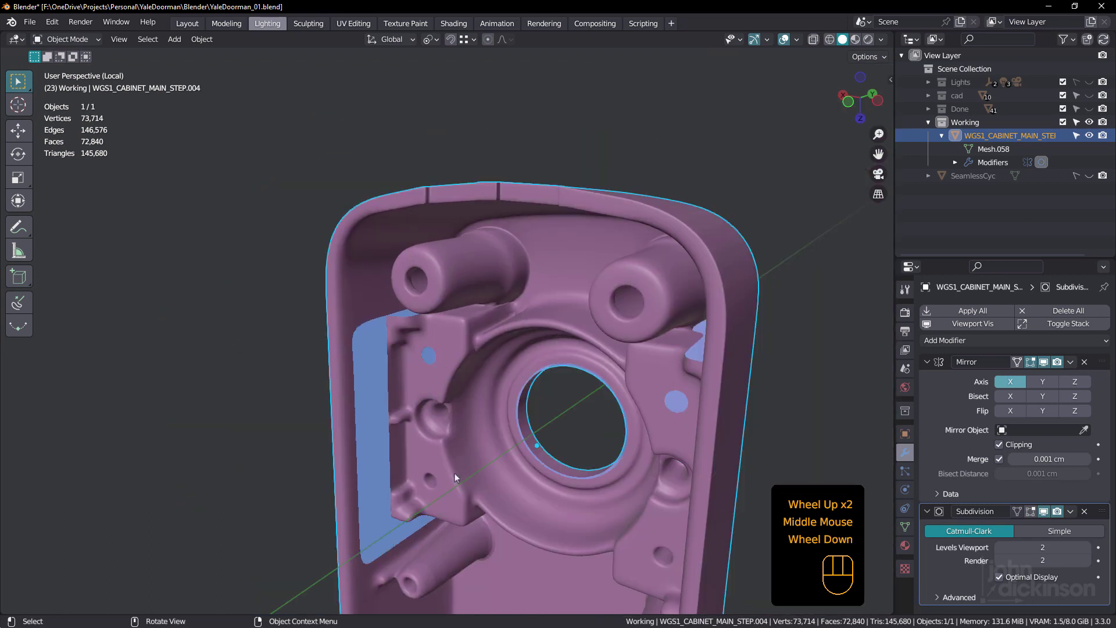
scroll(512, 242, up, 3)
middle_drag(512, 243, 631, 254)
scroll(603, 252, up, 2)
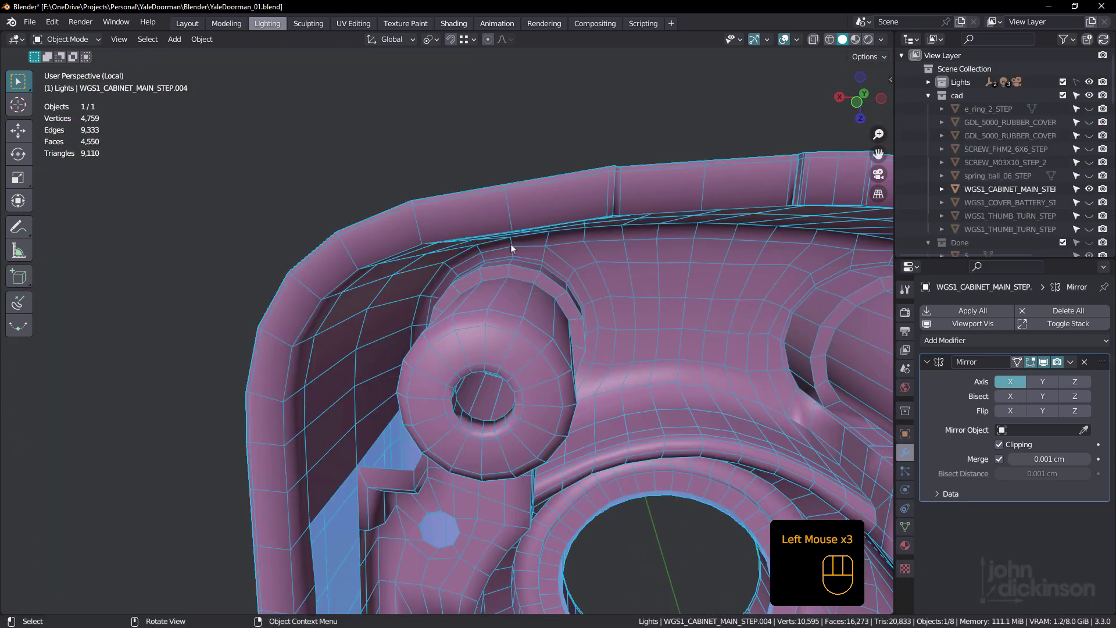
middle_drag(511, 248, 528, 272)
scroll(515, 260, down, 3)
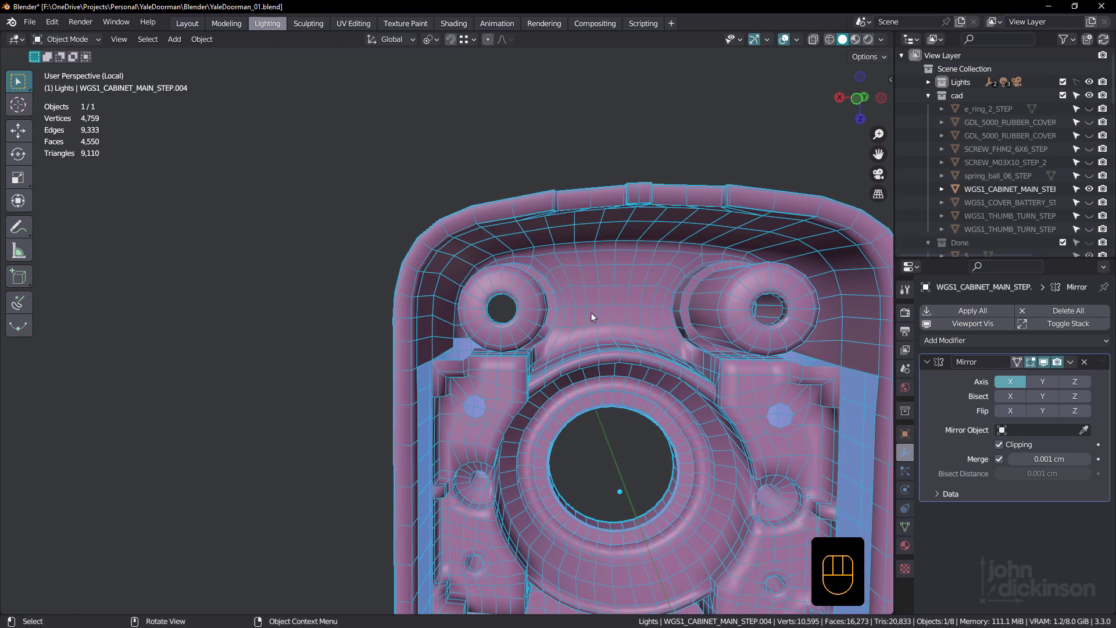
scroll(492, 297, up, 2)
middle_drag(499, 280, 537, 236)
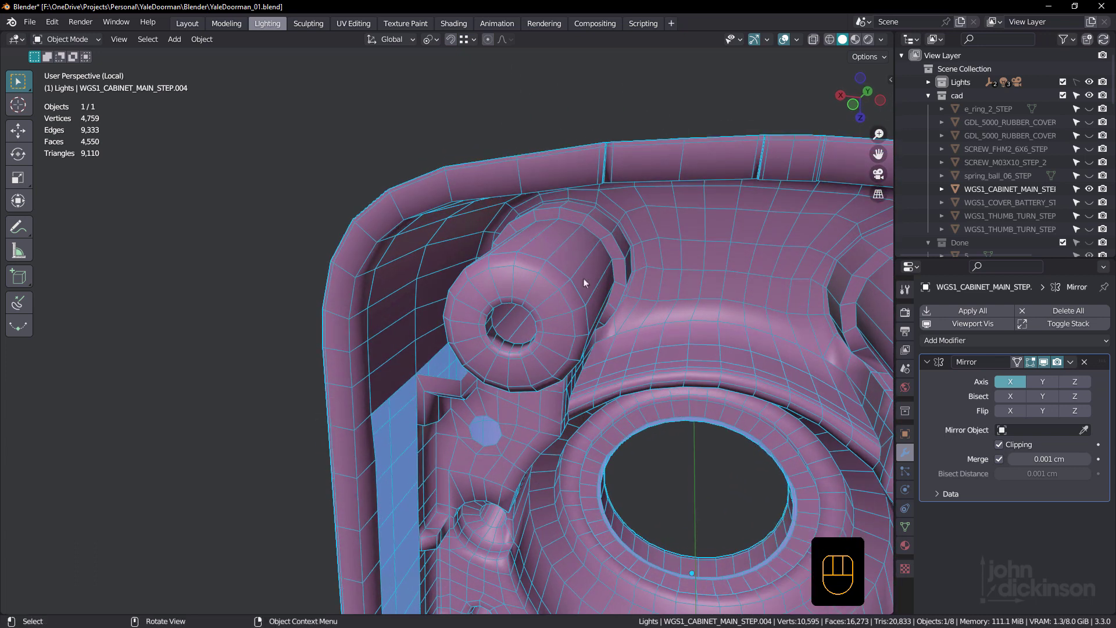
middle_drag(584, 278, 585, 279)
scroll(585, 274, up, 2)
middle_drag(605, 222, 601, 210)
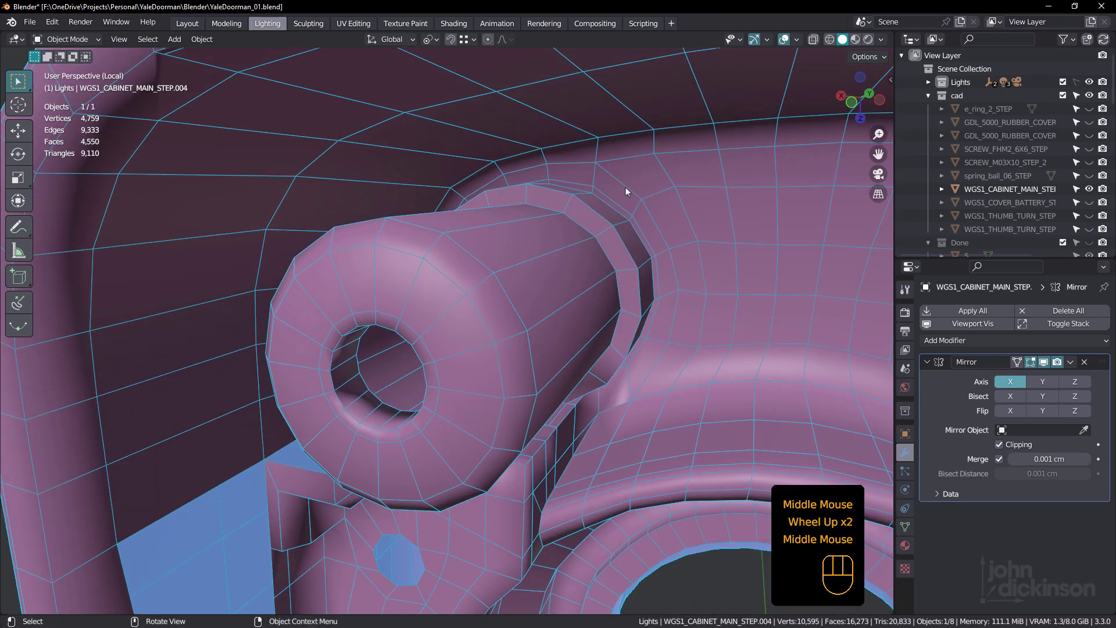
middle_drag(453, 284, 391, 236)
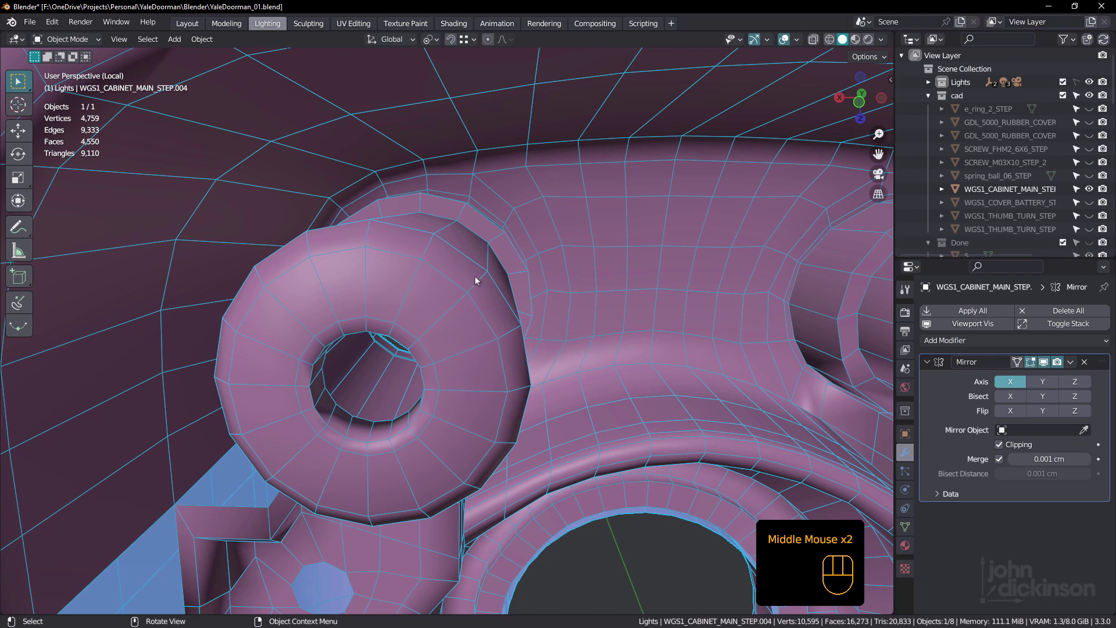
scroll(477, 277, down, 3)
mouse_move(474, 274)
middle_down()
mouse_move(463, 288)
mouse_move(475, 241)
mouse_move(461, 263)
mouse_move(444, 251)
mouse_move(456, 272)
middle_up()
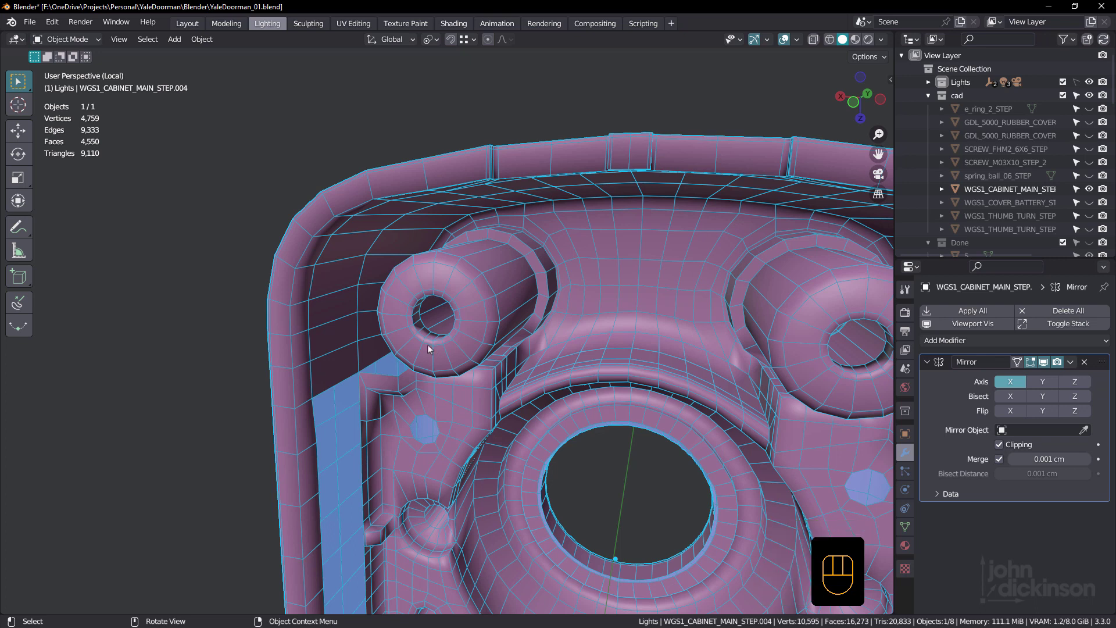
scroll(477, 280, up, 2)
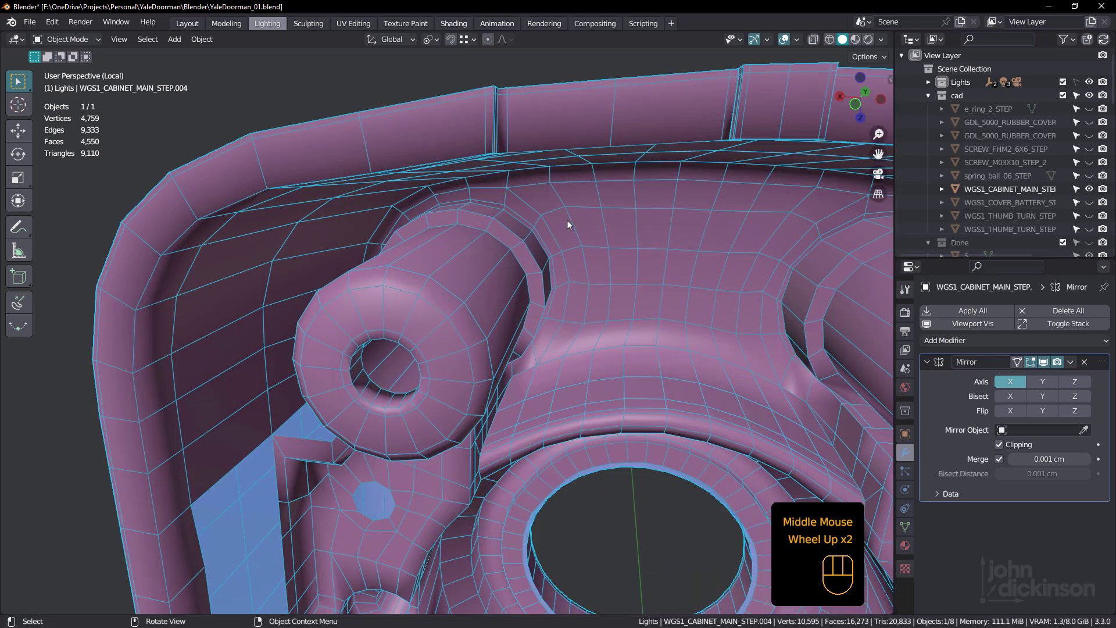
middle_drag(584, 261, 597, 246)
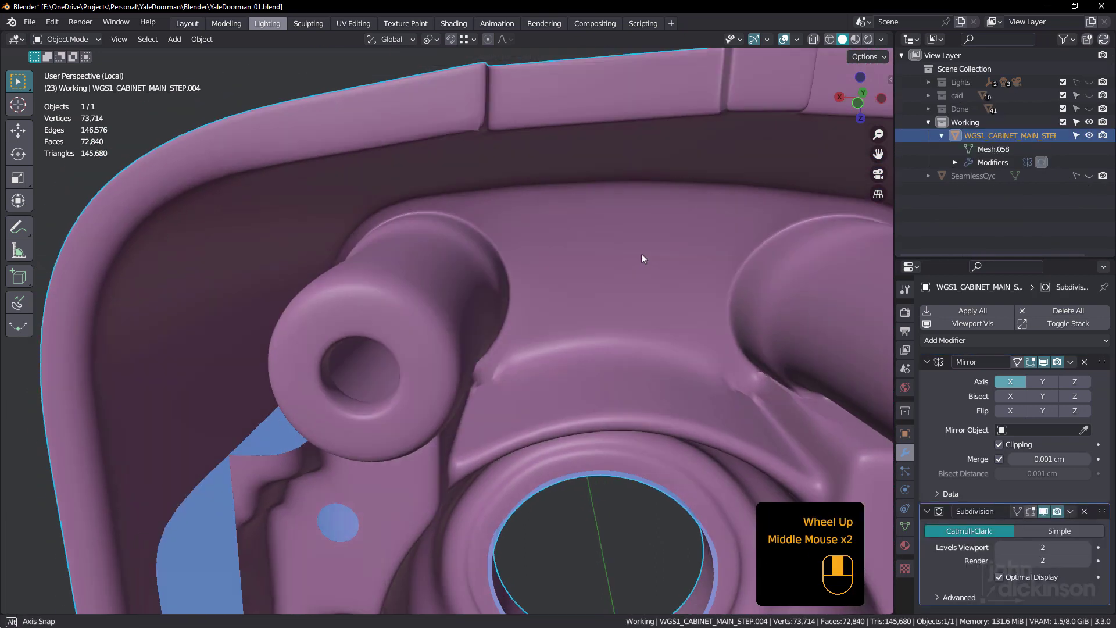
middle_drag(642, 258, 644, 256)
scroll(643, 256, up, 1)
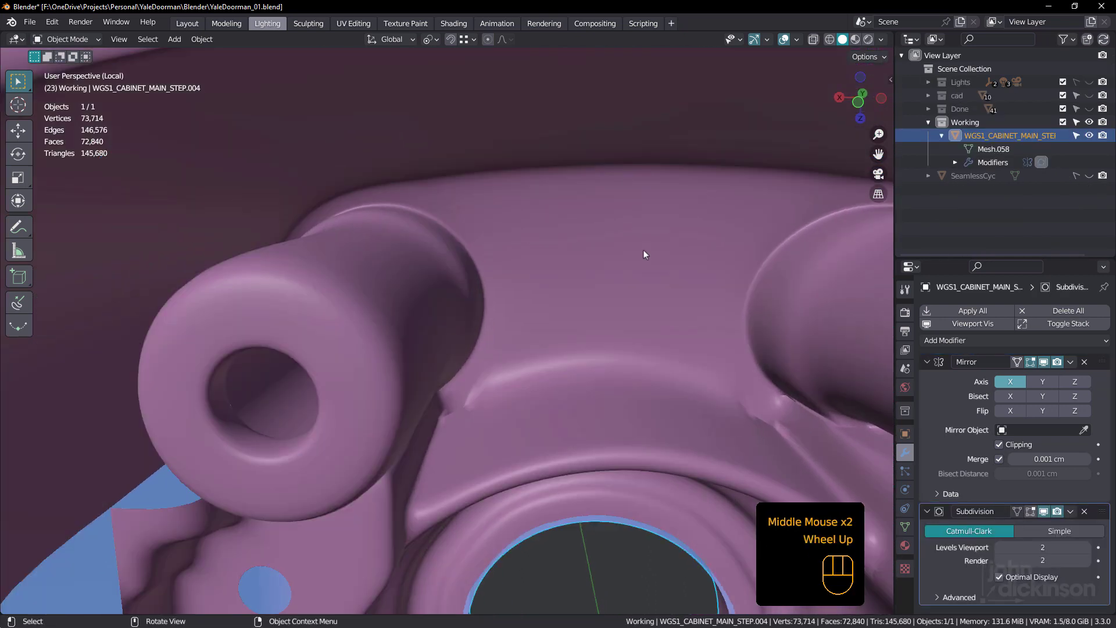